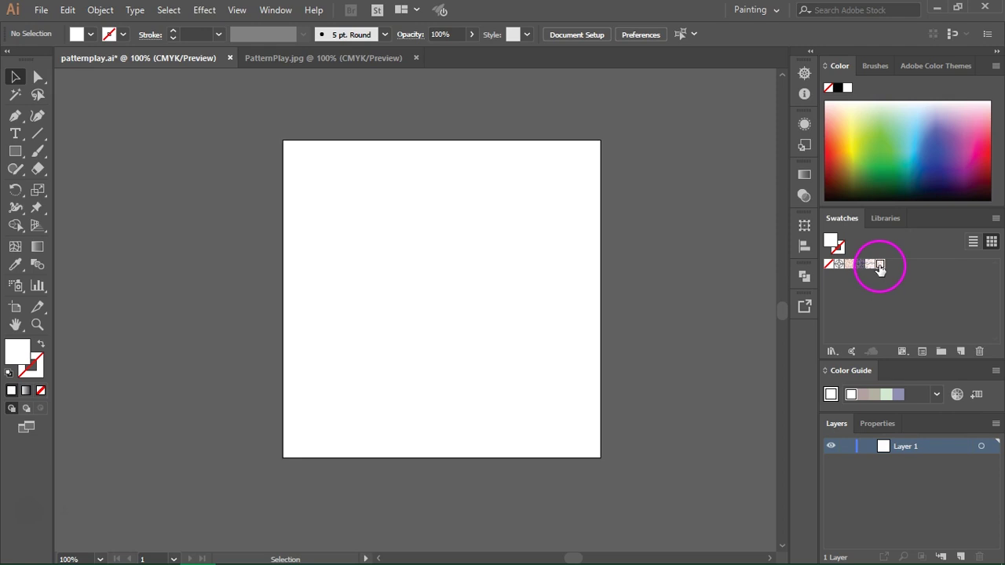
double_click(879, 265)
click(641, 324)
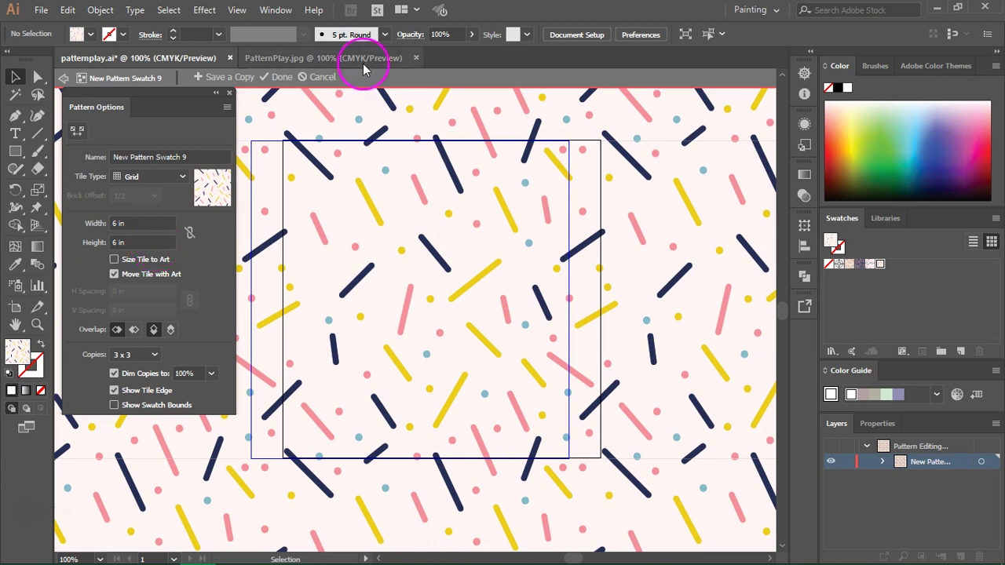
click(282, 77)
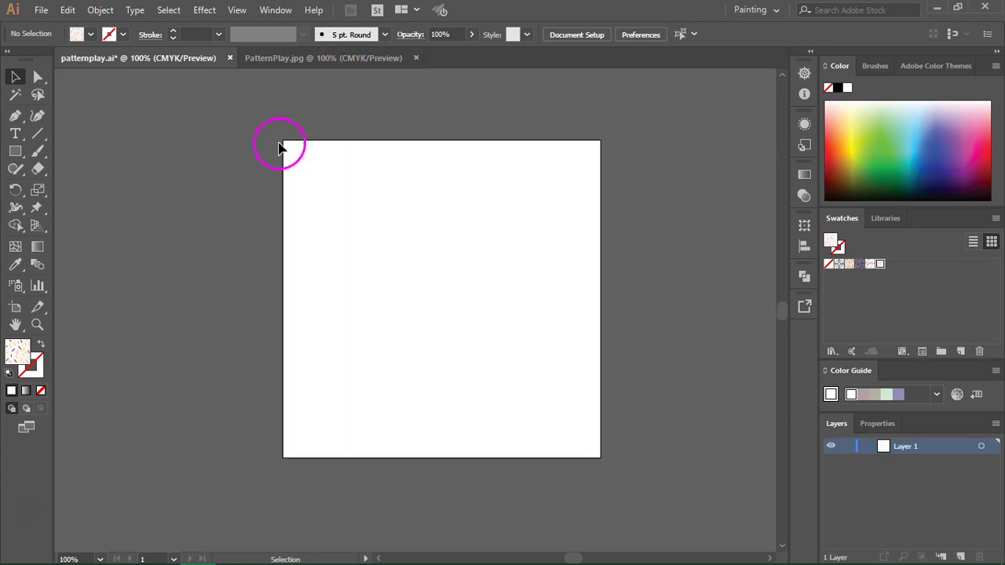
click(13, 308)
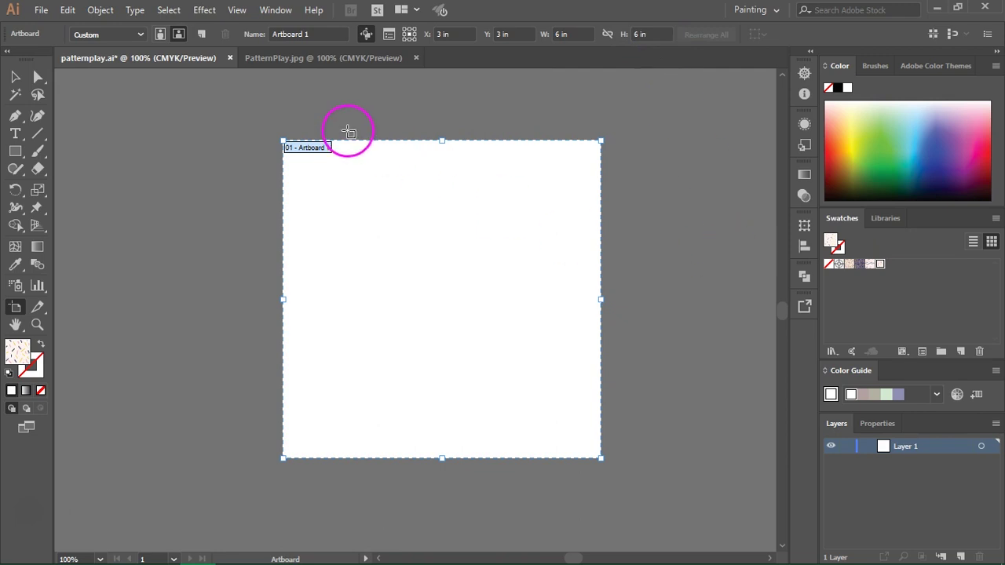
click(15, 77)
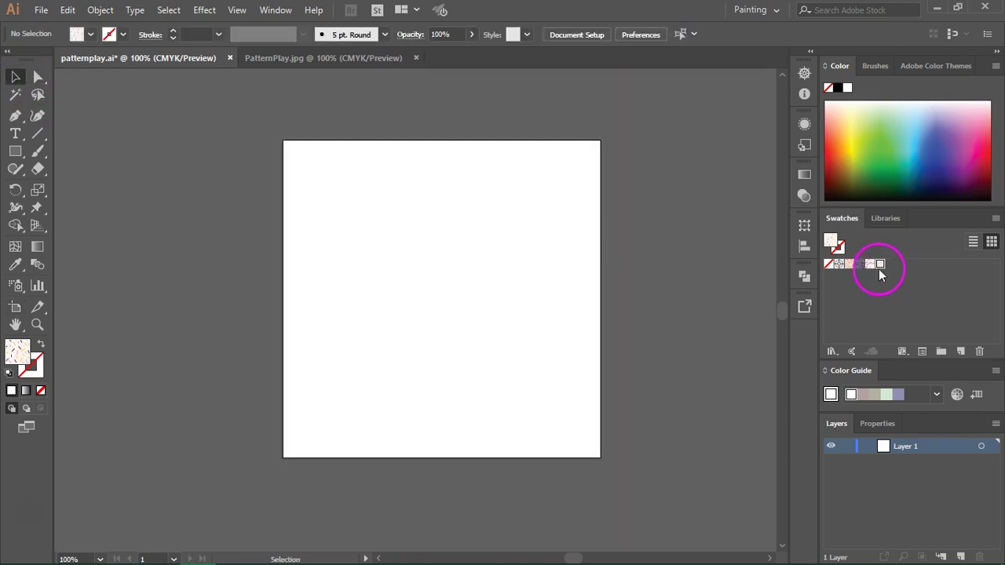
Step: Drag the confetti pattern swatch onto the canvas and align the tile group with the artboard
drag(878, 266, 417, 272)
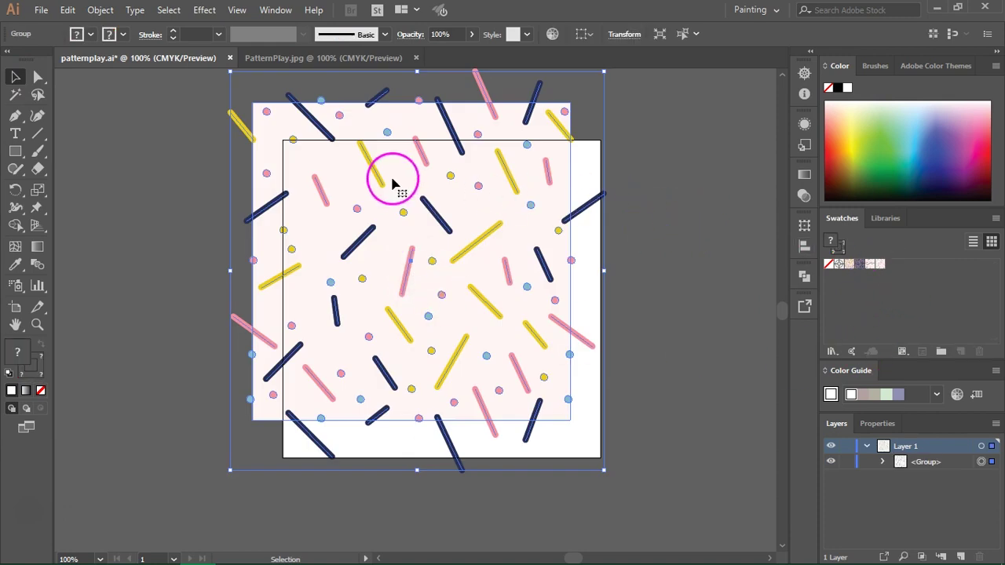
drag(321, 157, 352, 199)
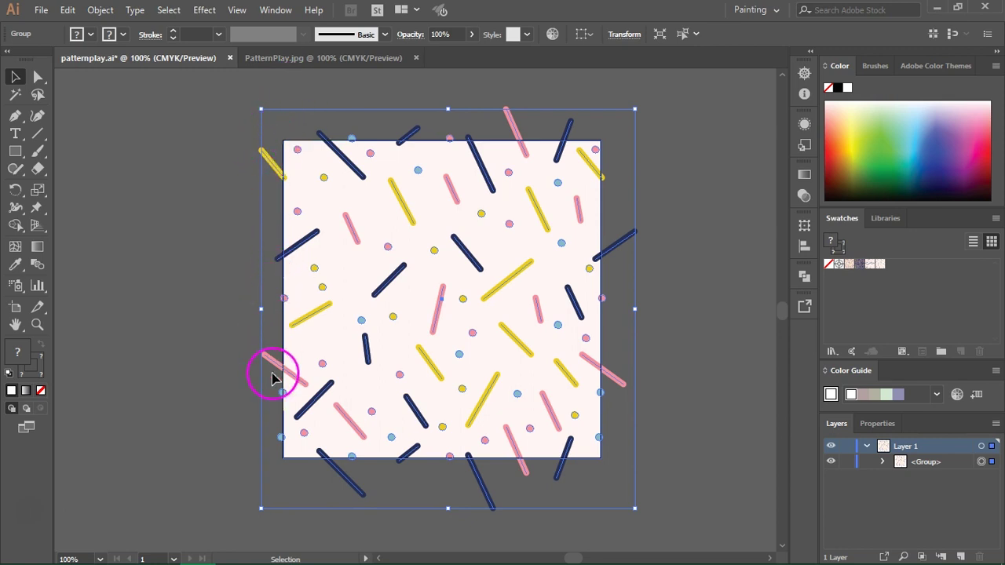
click(325, 195)
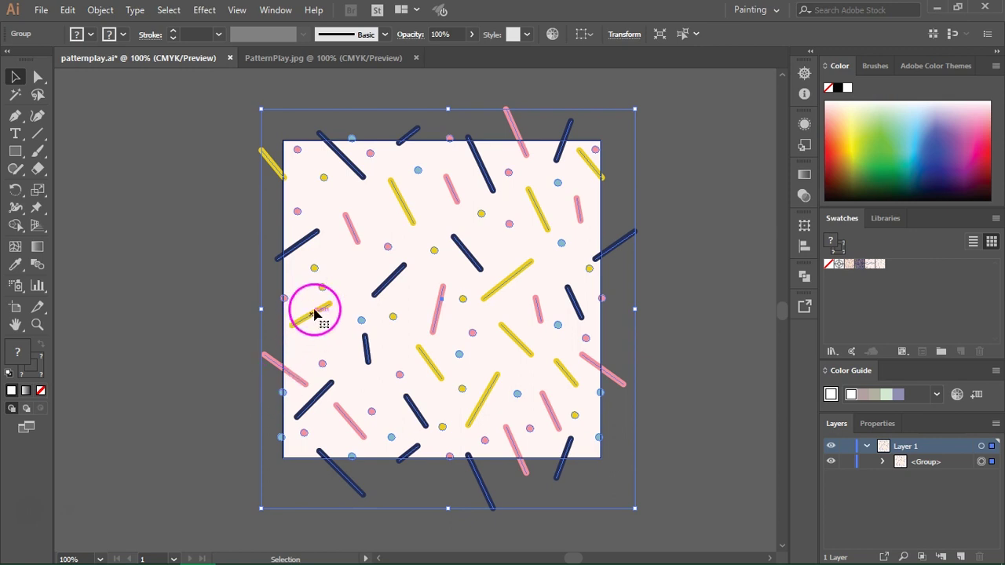
Step: Ungroup the pattern tile and select its background rectangle
right_click(333, 263)
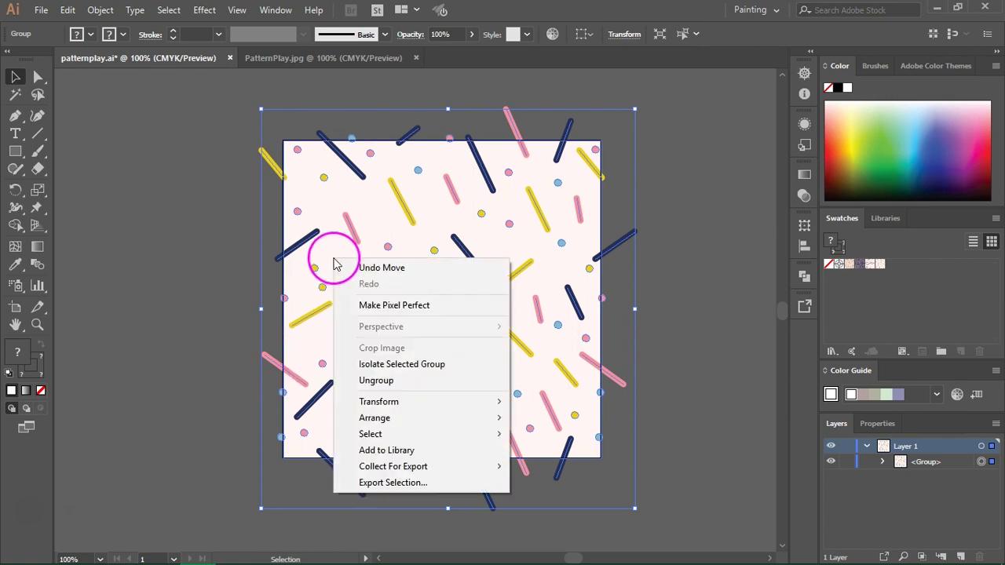
click(377, 381)
click(218, 243)
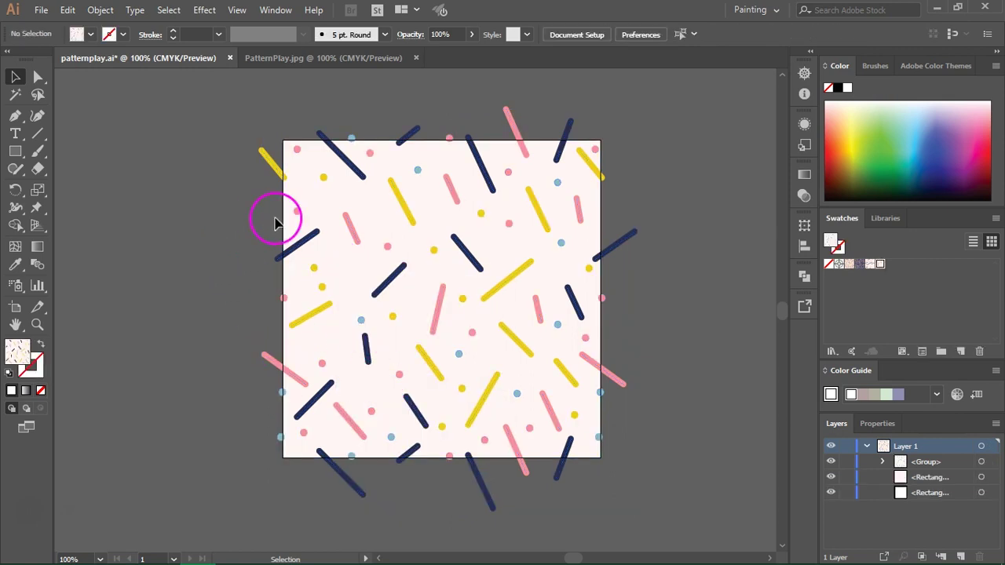
click(326, 206)
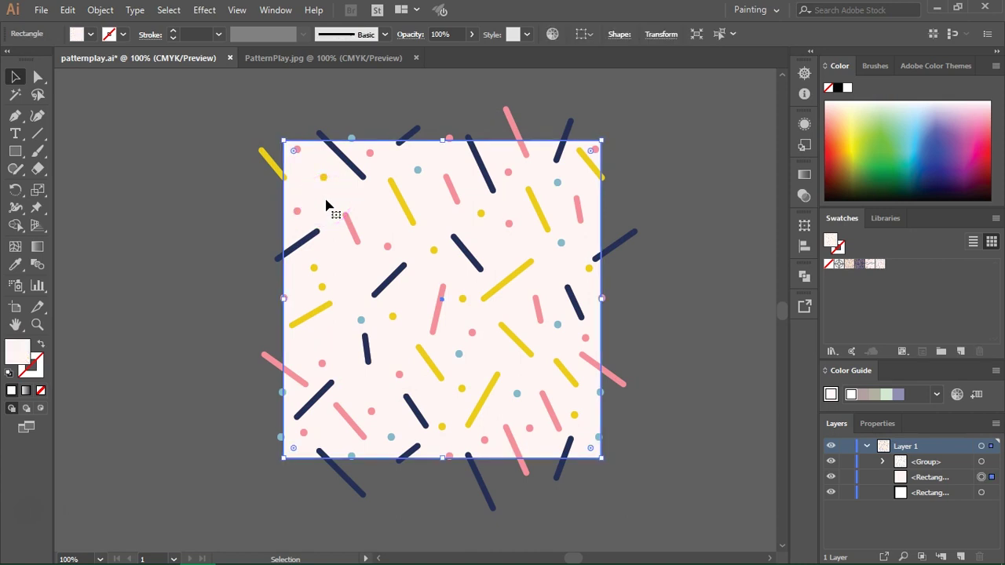
click(358, 187)
Step: Copy the background rectangle and Paste in Front so it covers all the confetti
key(a)
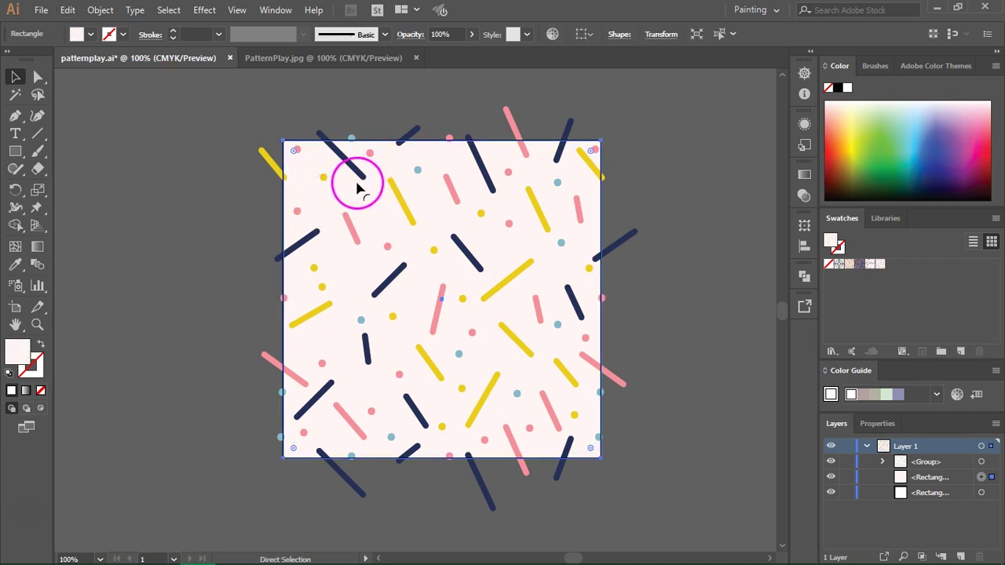
key(v)
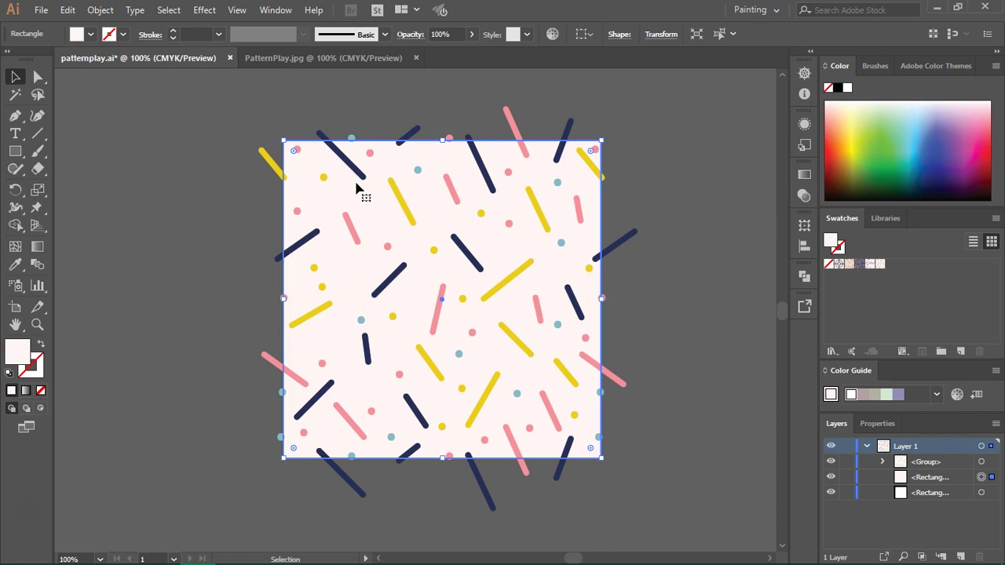
drag(288, 167, 269, 165)
click(268, 165)
drag(317, 157, 333, 168)
key(a)
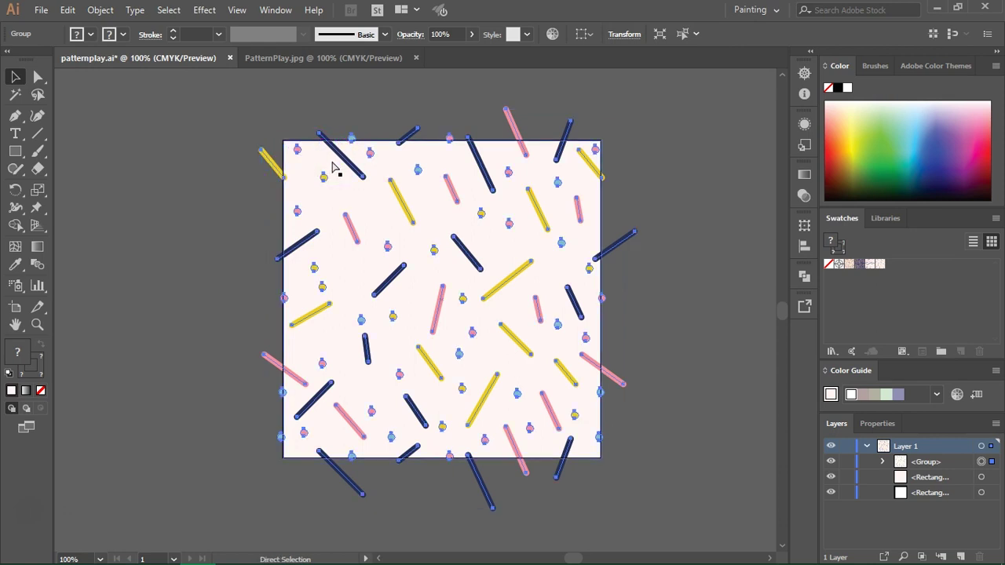
key(ctrl+f)
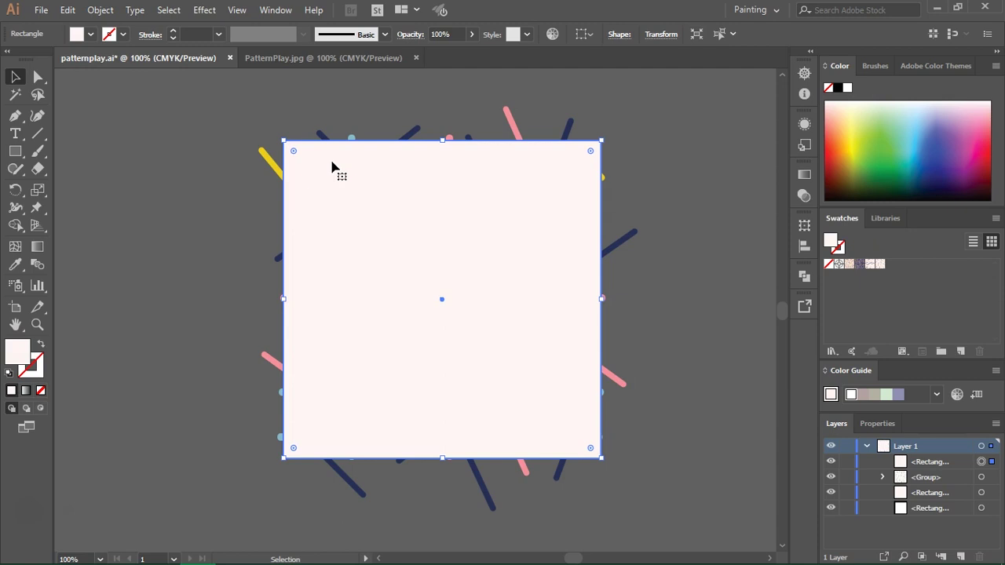
click(330, 164)
click(68, 11)
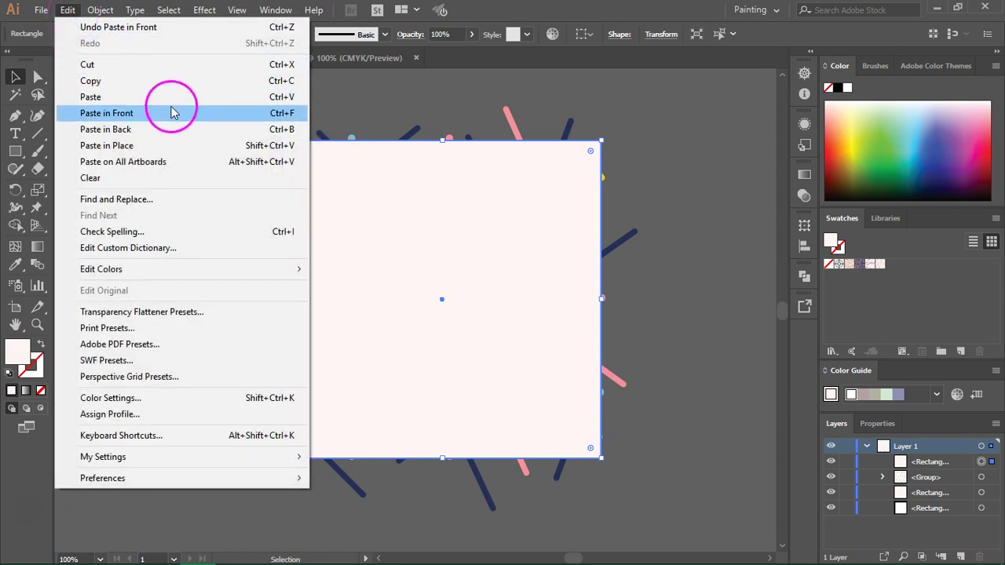
click(415, 91)
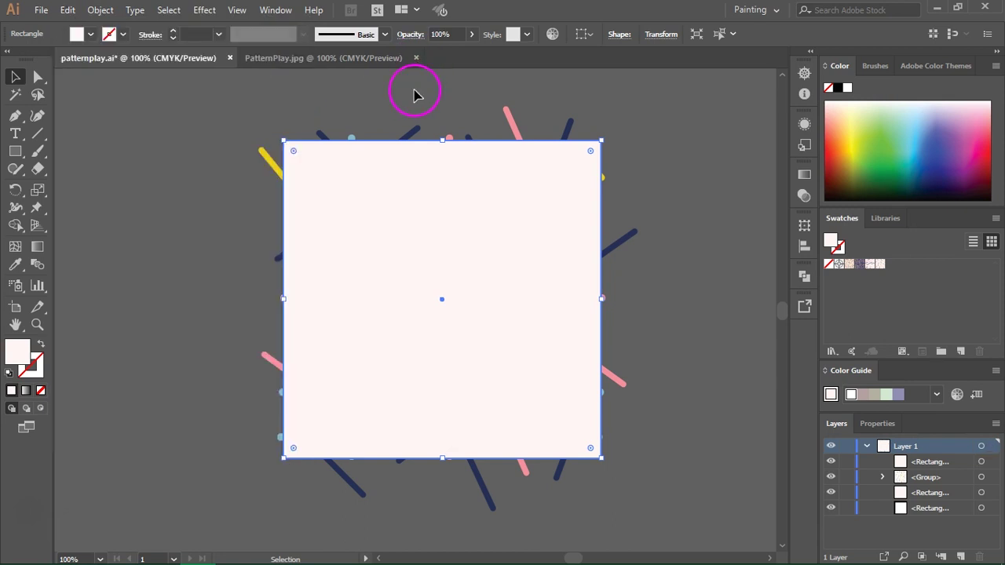
Step: Select the rectangles and confetti together and make a clipping mask from the top square
drag(683, 207, 407, 323)
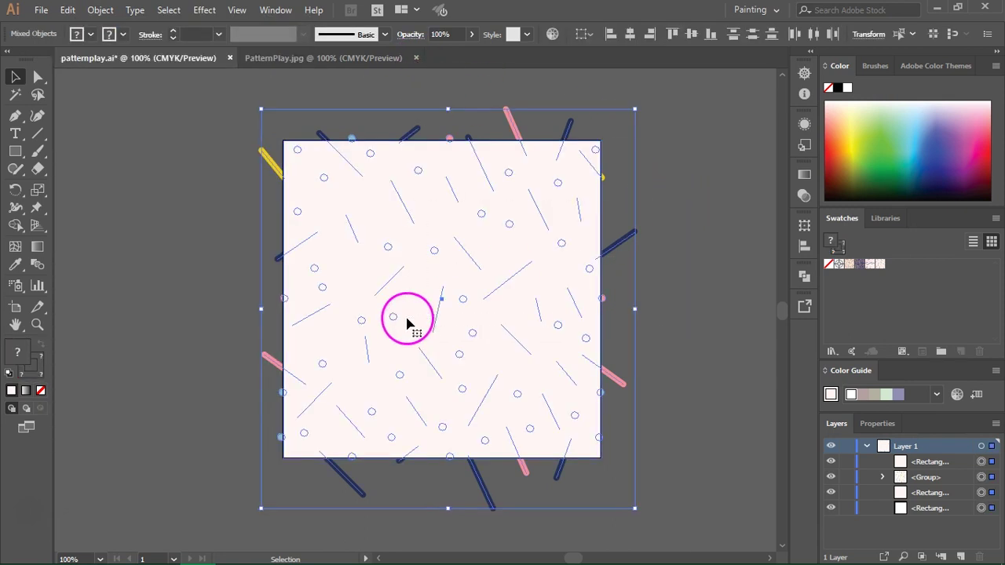
right_click(441, 210)
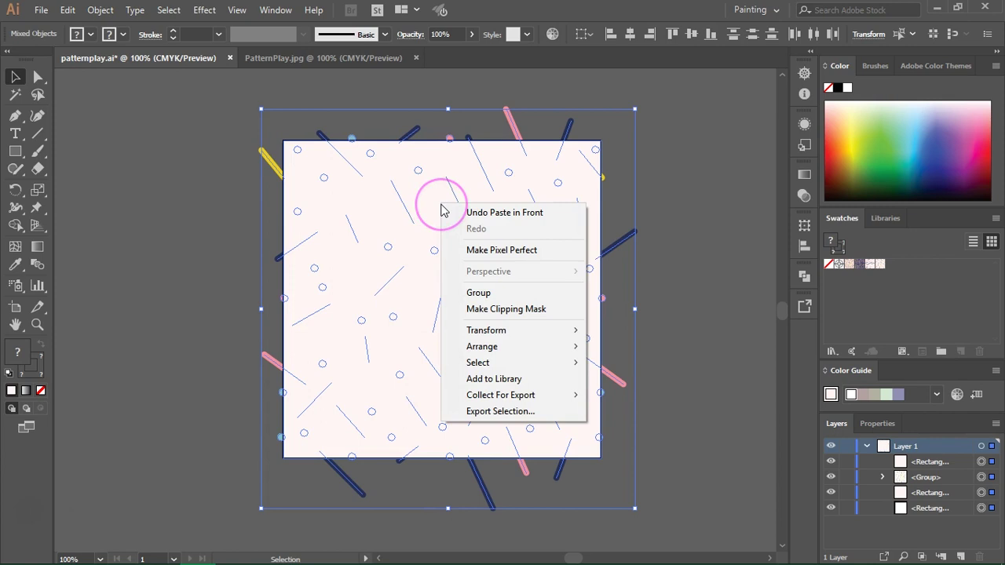
click(537, 309)
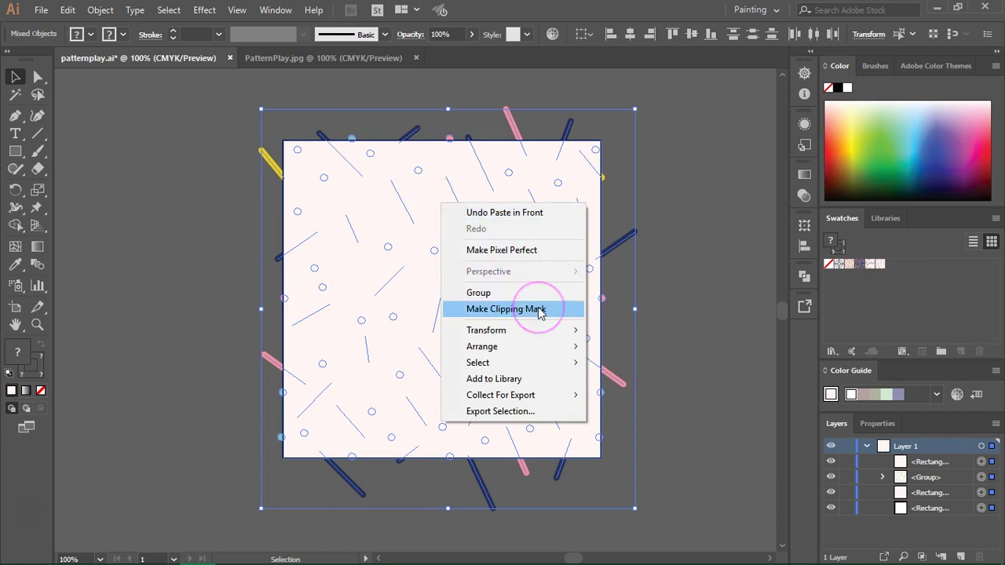
click(683, 190)
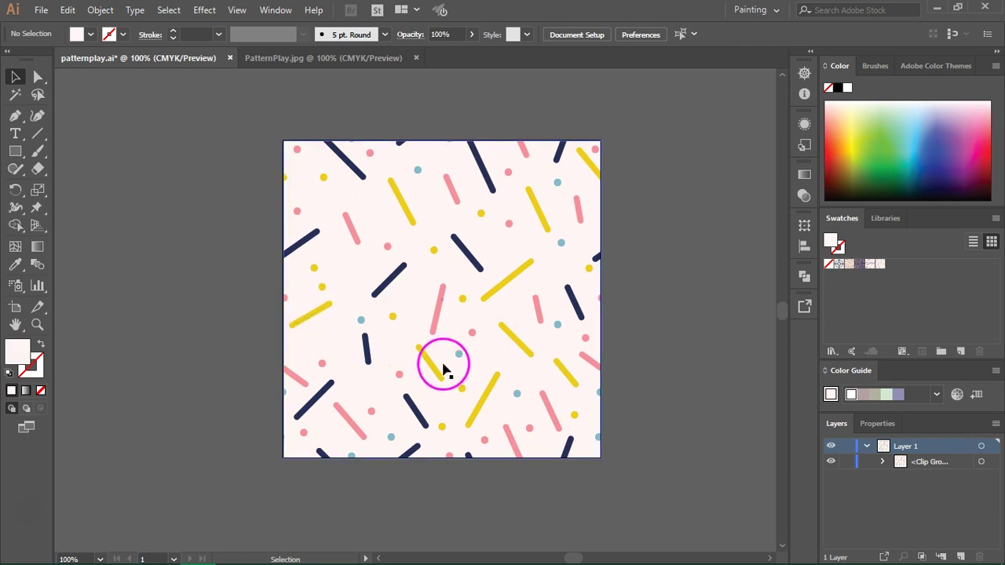
Step: Check the clipped confetti group in Outline view, then return to Preview
click(378, 218)
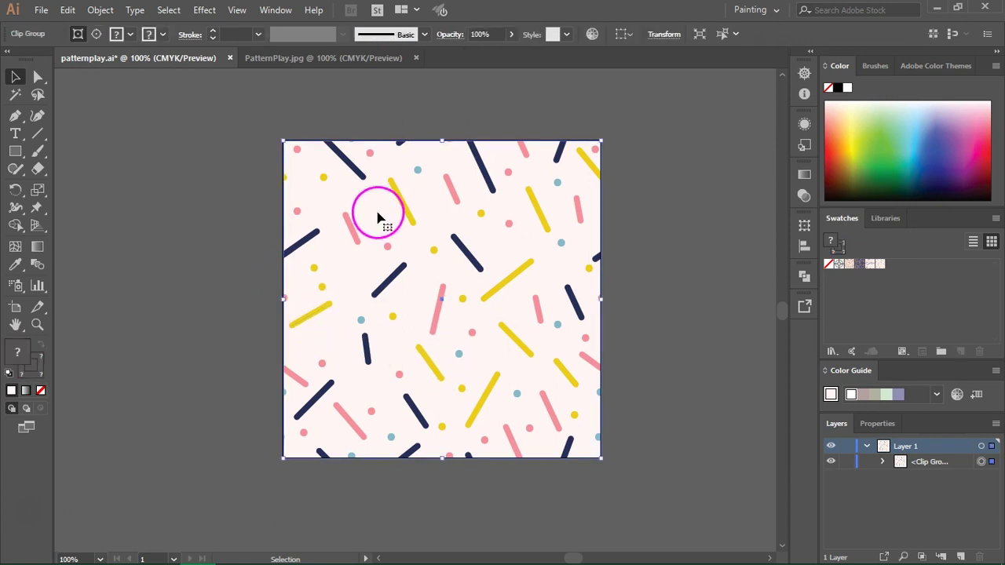
click(238, 10)
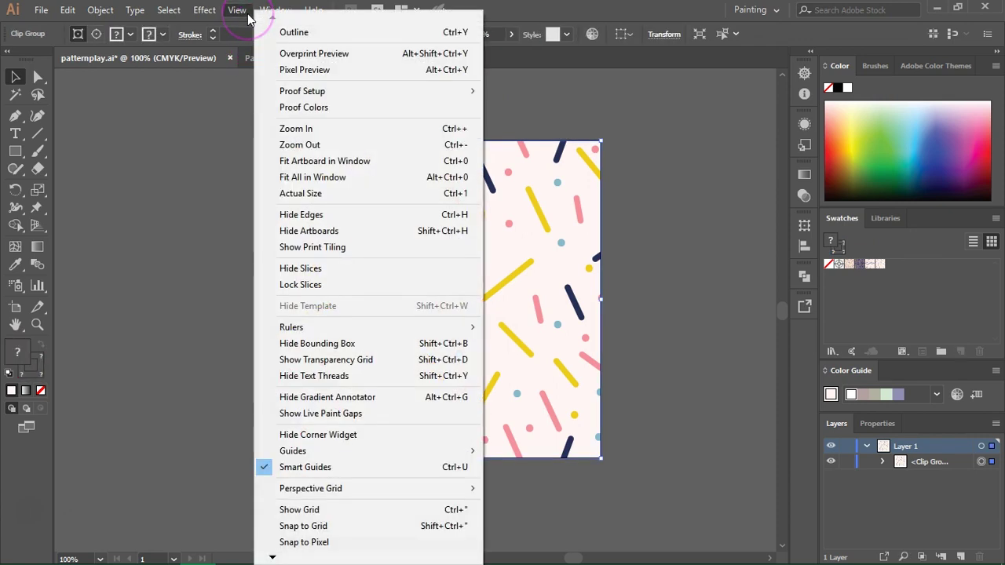
click(294, 32)
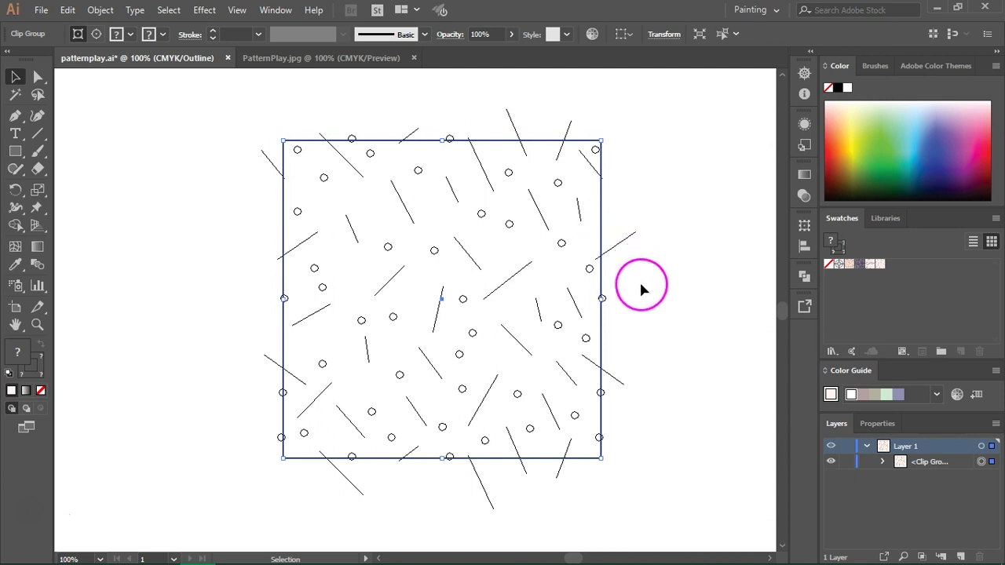
key(a)
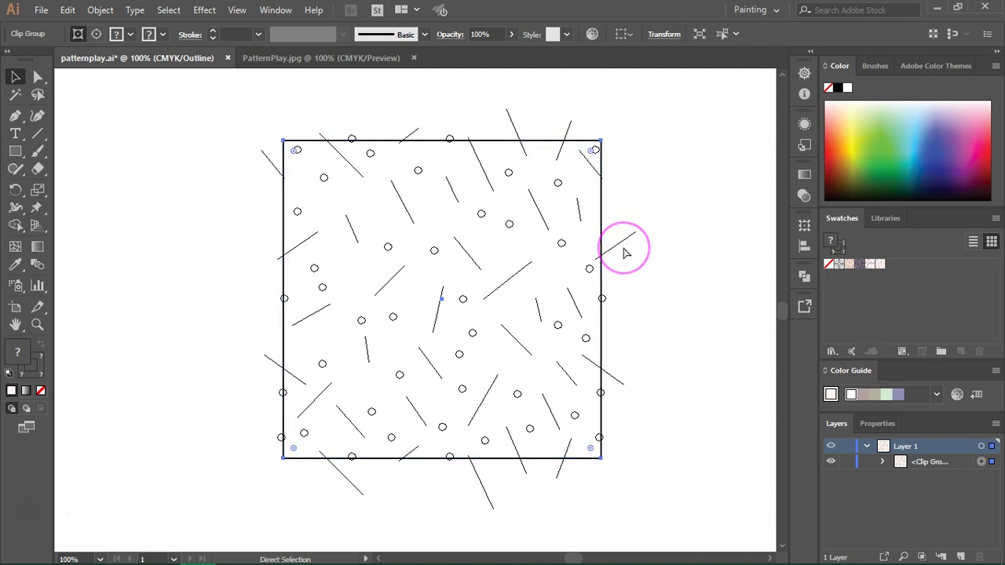
key(ctrl+y)
key(v)
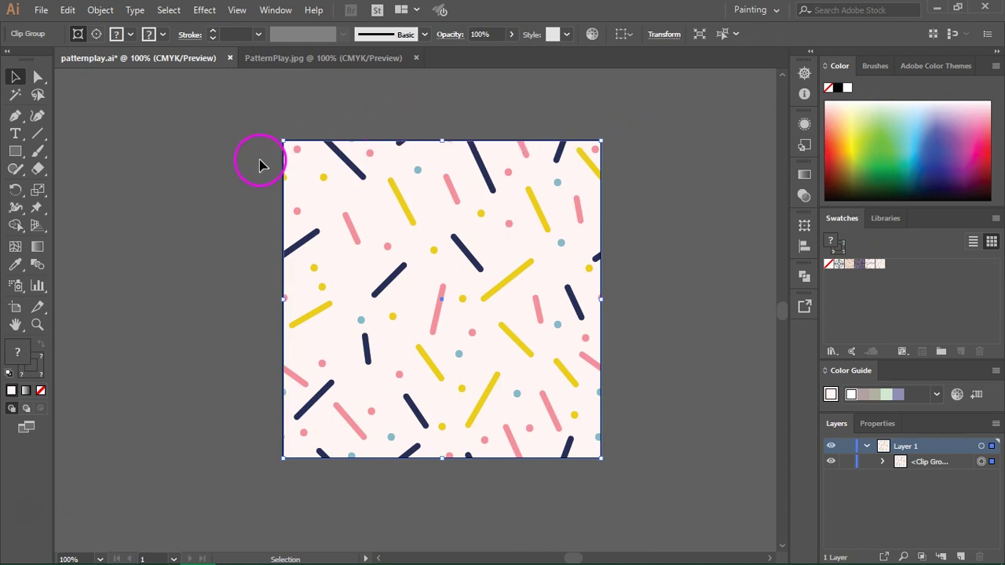
Step: Inspect the placed image in PatternPlay.jpg, then return to patternplay.ai
click(310, 58)
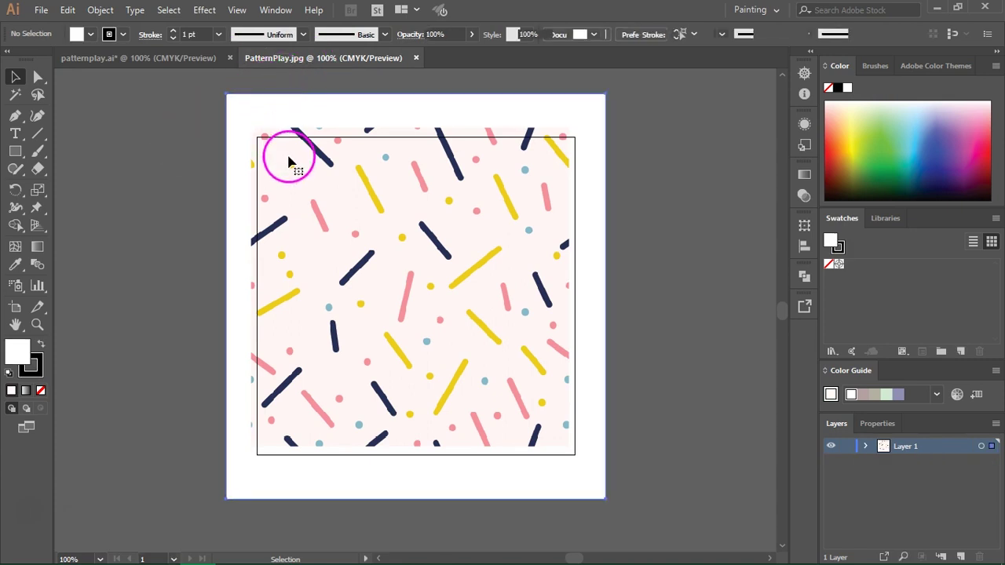
click(259, 149)
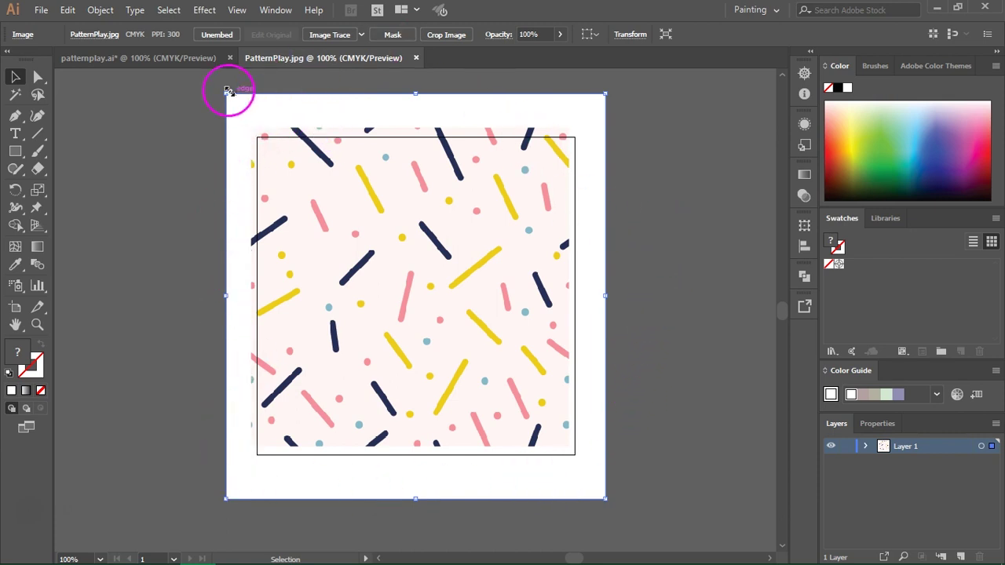
click(149, 58)
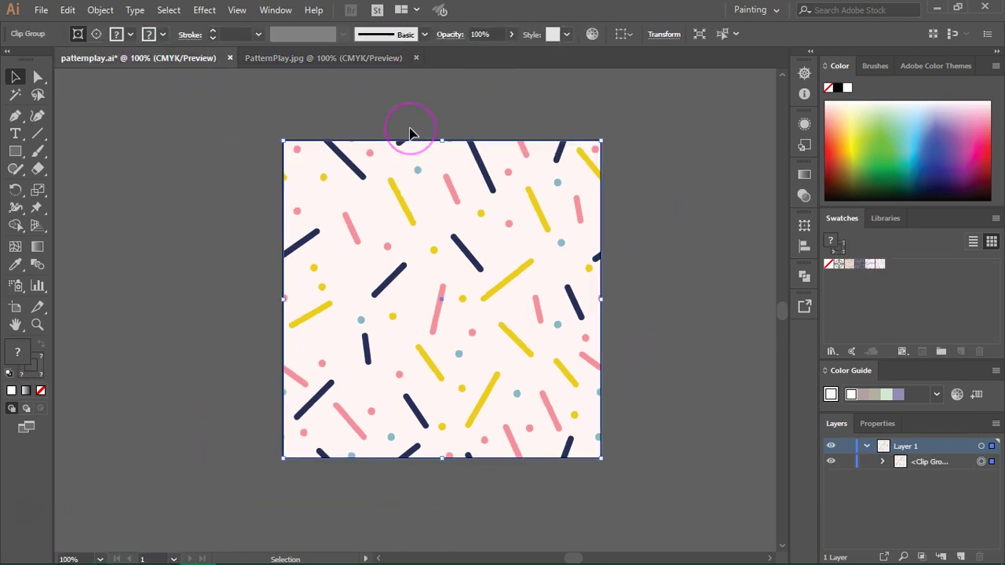
Step: Release the clipping mask, show the Pathfinder panel, and reselect the confetti group
right_click(407, 172)
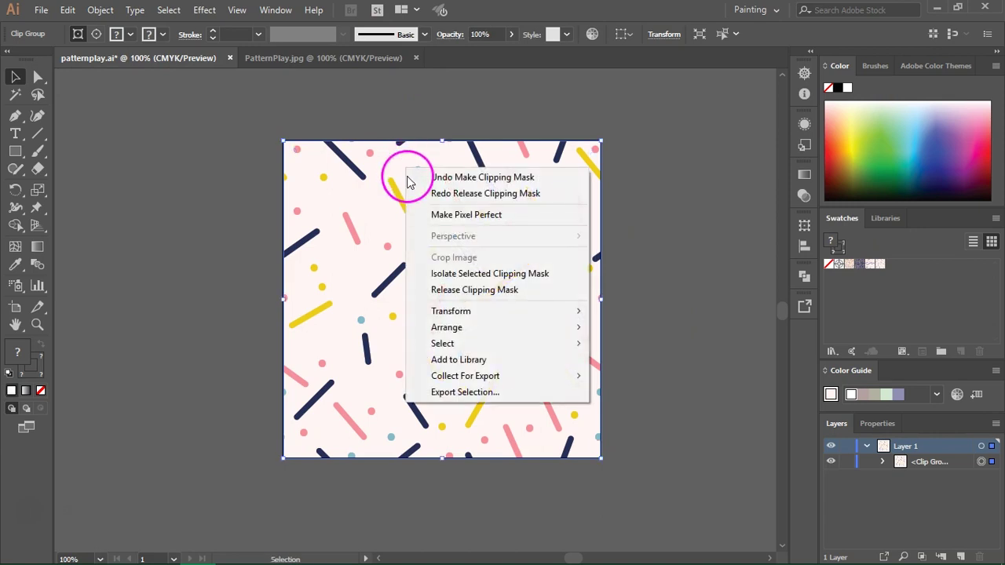
click(521, 291)
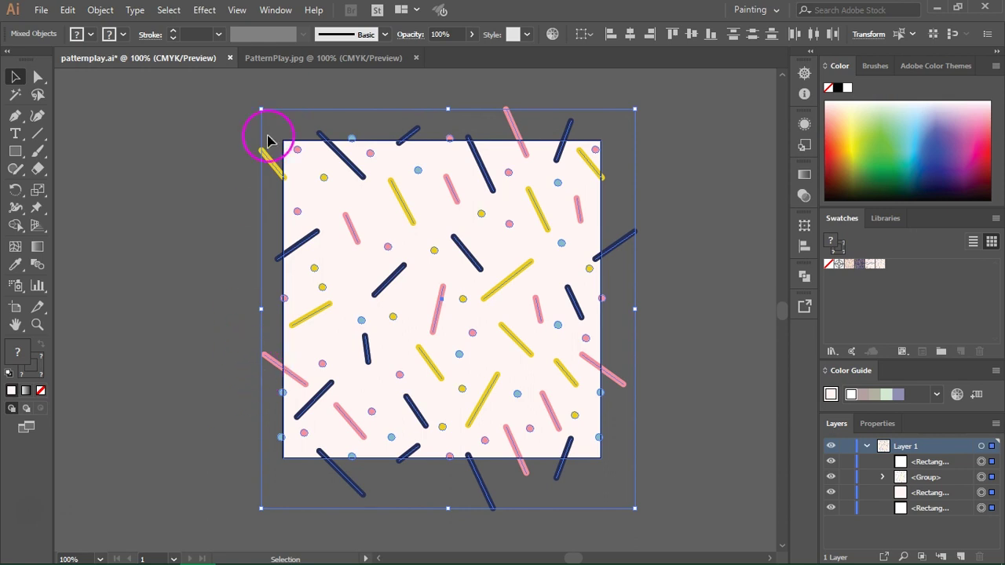
click(284, 11)
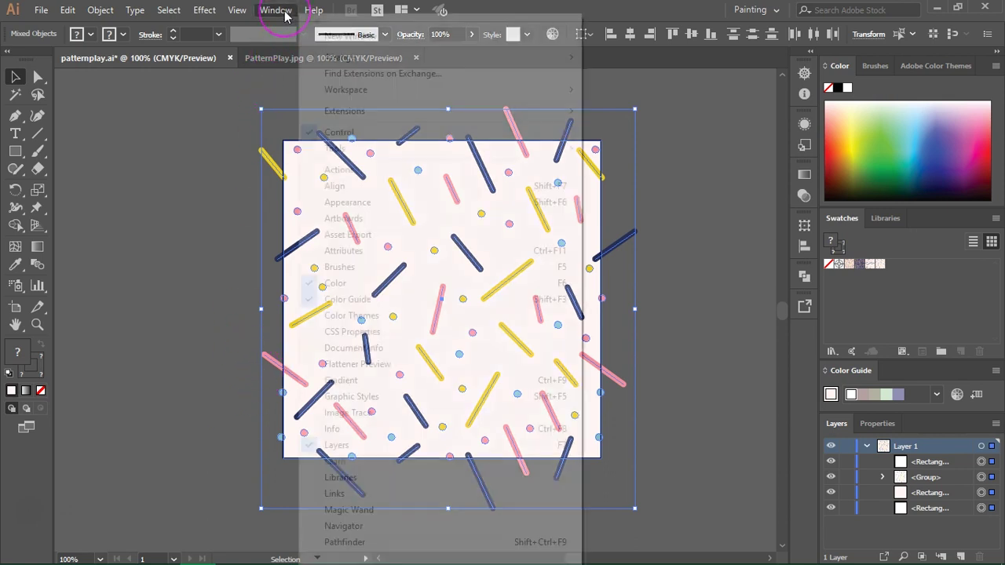
click(346, 543)
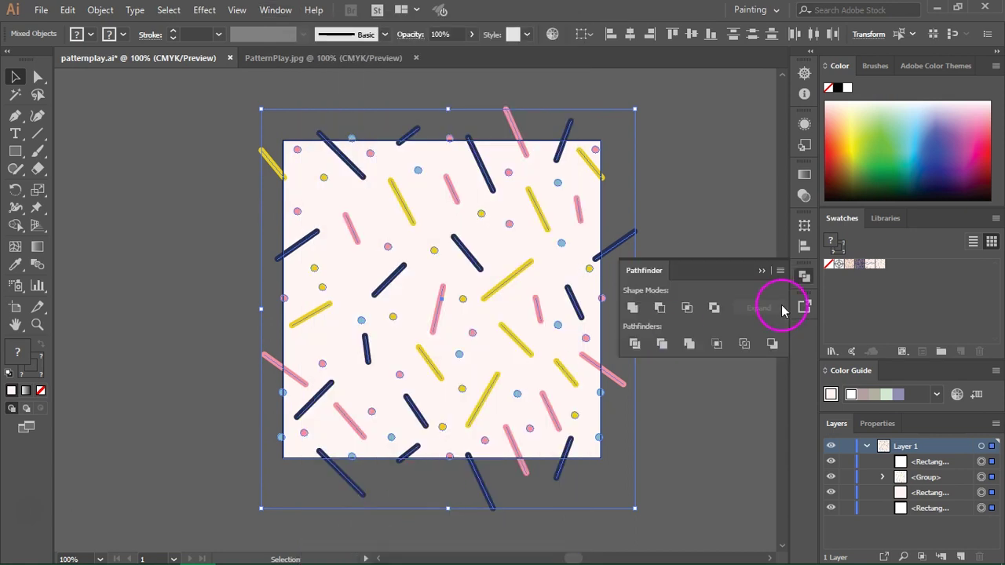
click(702, 381)
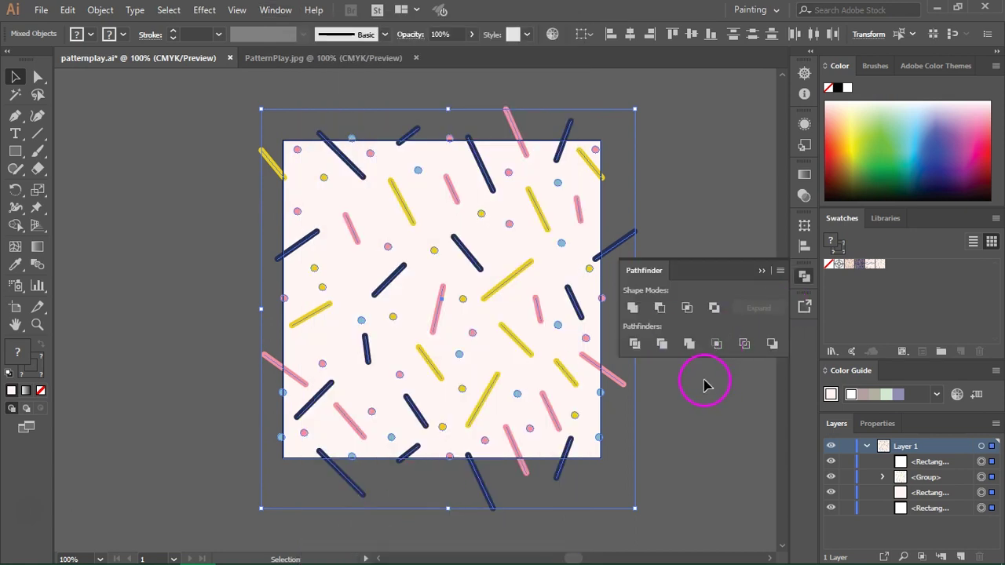
click(613, 383)
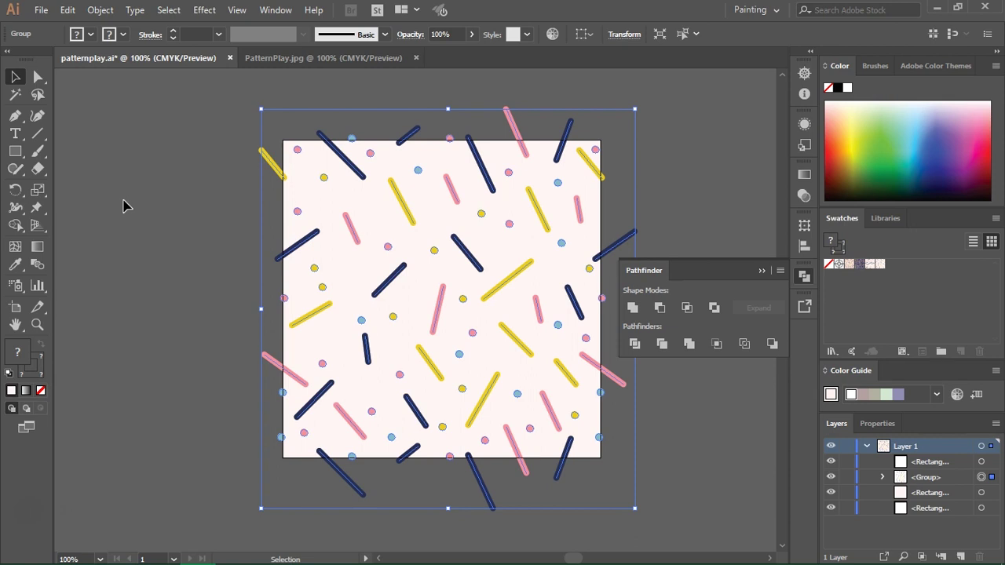
Step: Expand the confetti group's fill and stroke into solid shapes
click(100, 10)
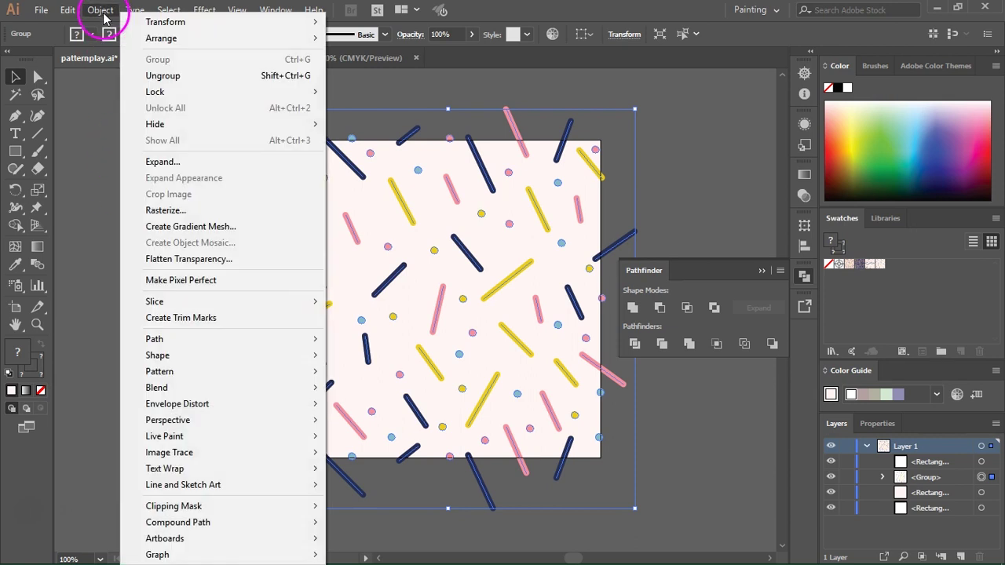
click(189, 161)
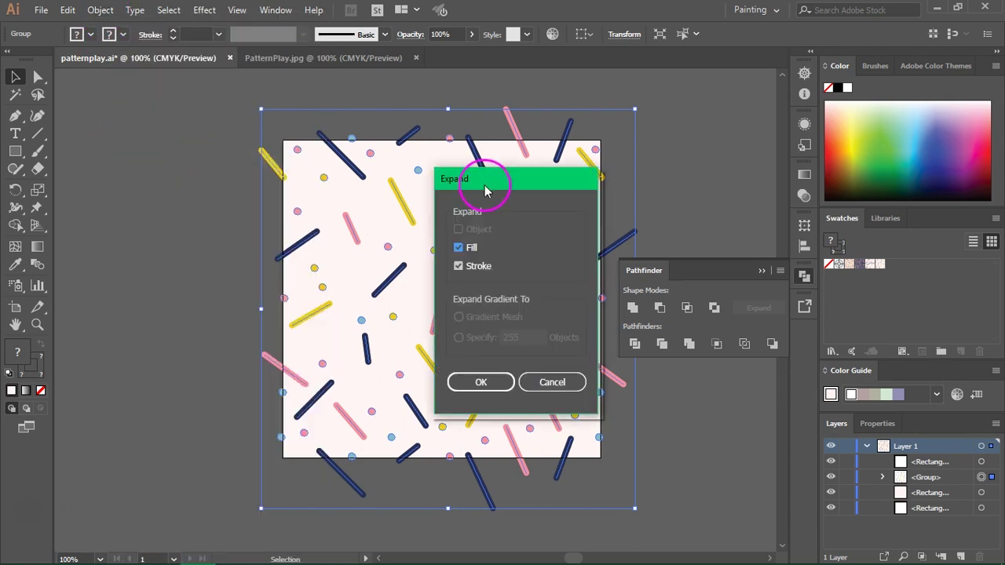
click(481, 382)
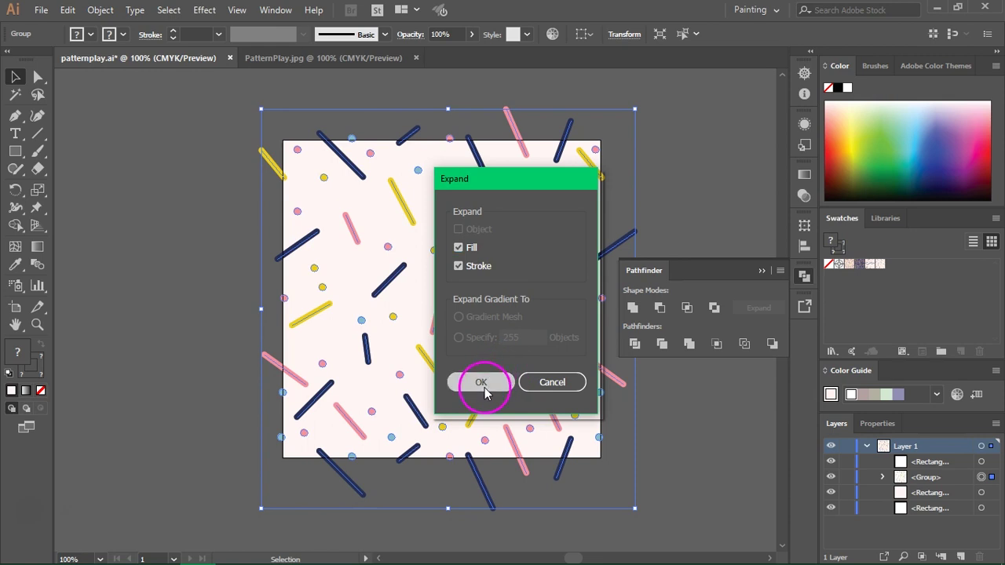
click(21, 353)
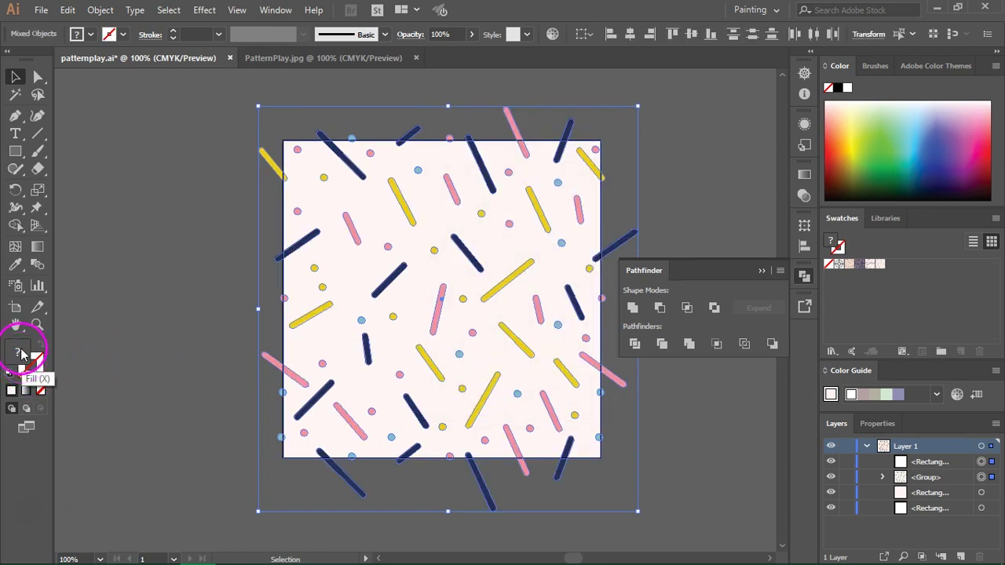
click(38, 360)
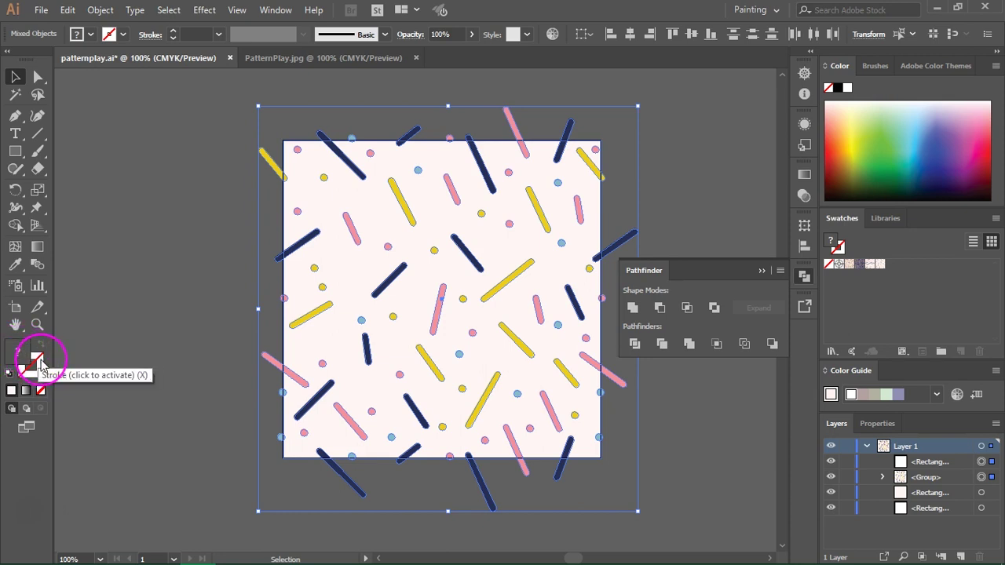
click(39, 361)
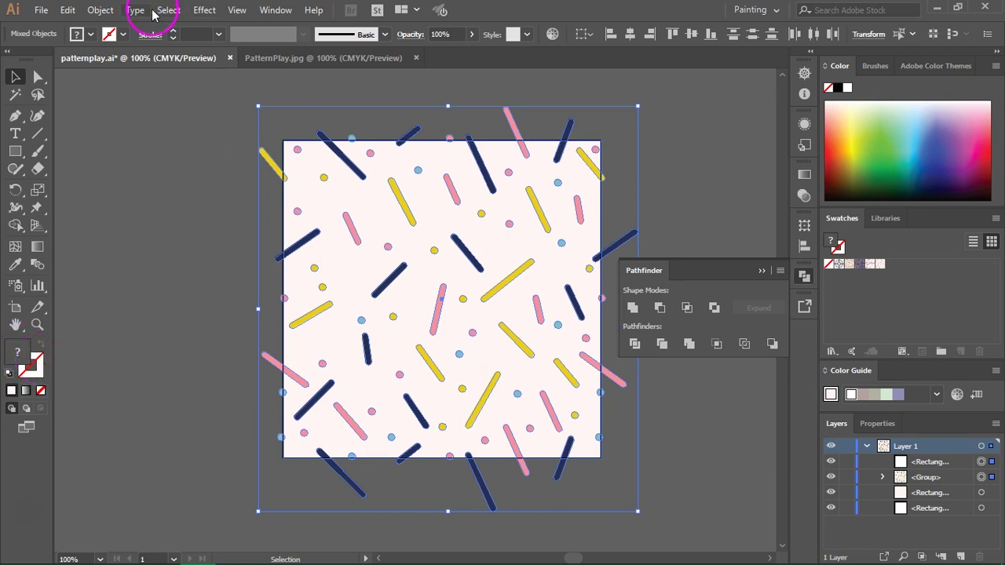
Step: Select the pale pink background square rectangle
click(100, 10)
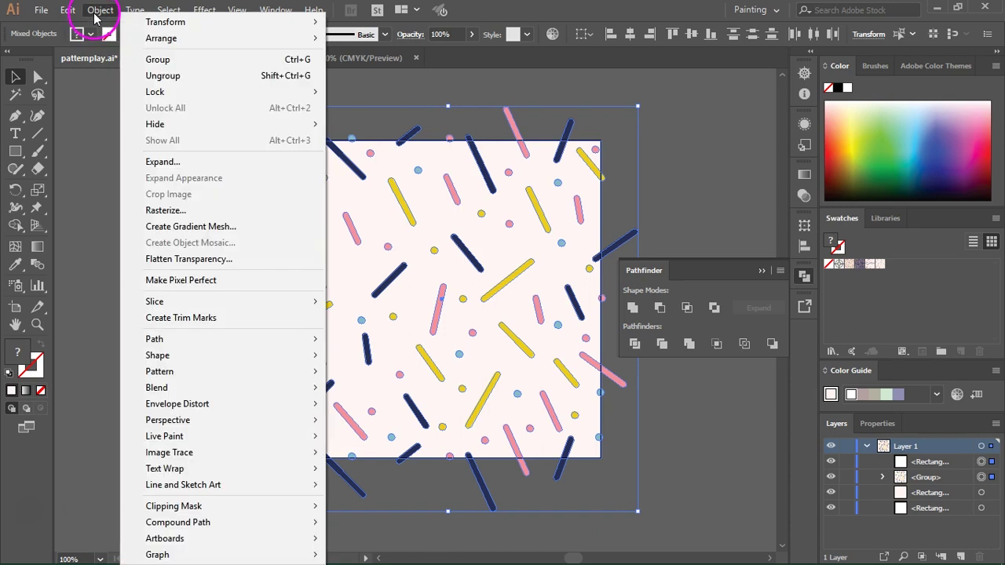
click(200, 171)
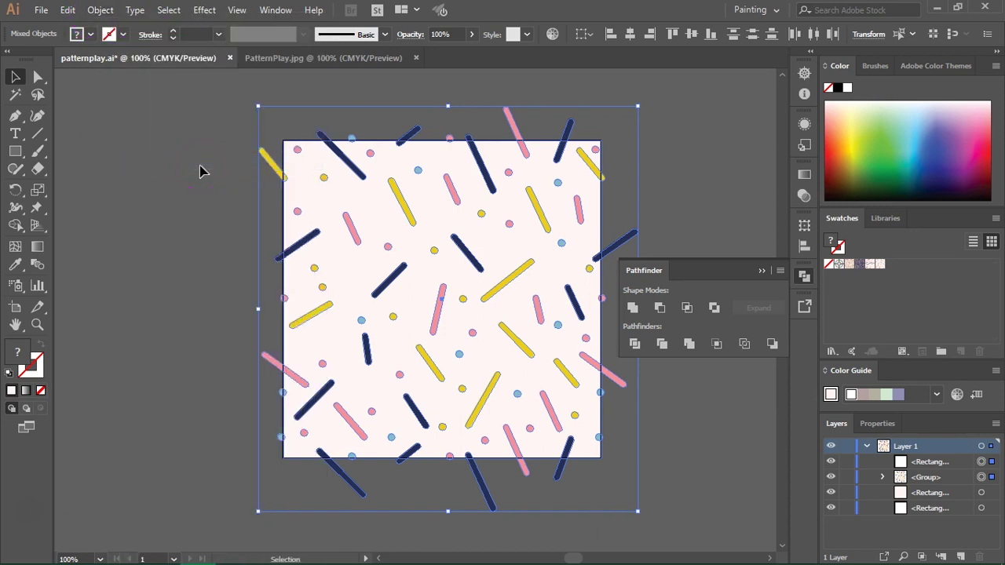
drag(202, 163, 202, 188)
drag(341, 206, 351, 201)
click(352, 200)
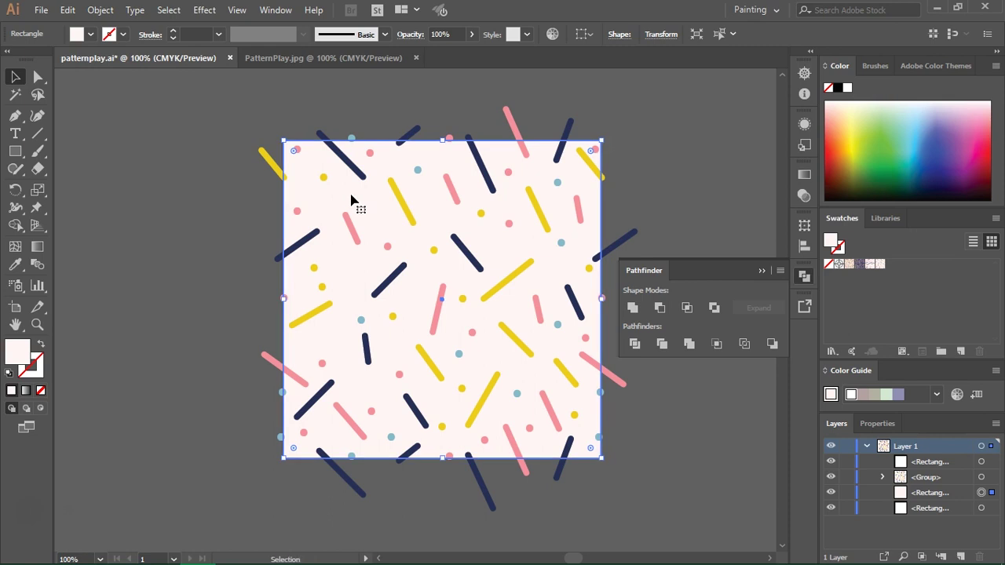
Step: Paste a copy of the background rectangle in front and crop the confetti to it with Pathfinder Crop
click(267, 158)
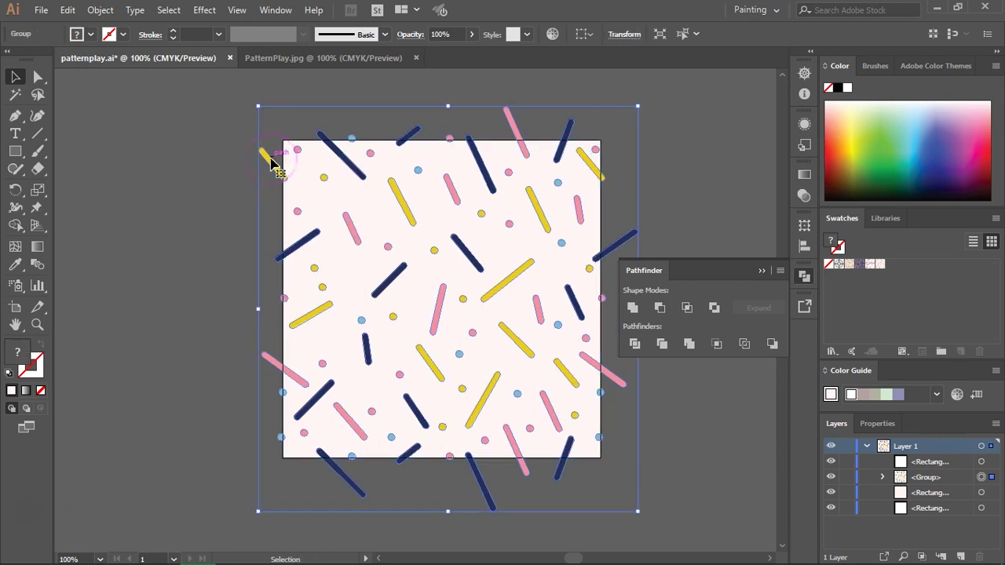
key(ctrl+v)
key(ctrl+z)
key(ctrl+f)
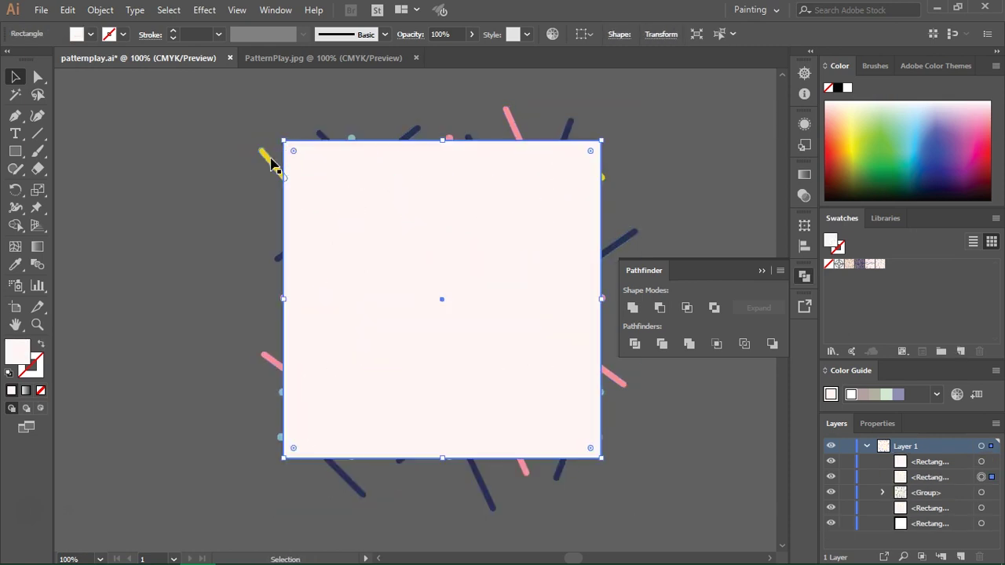
drag(243, 186, 385, 312)
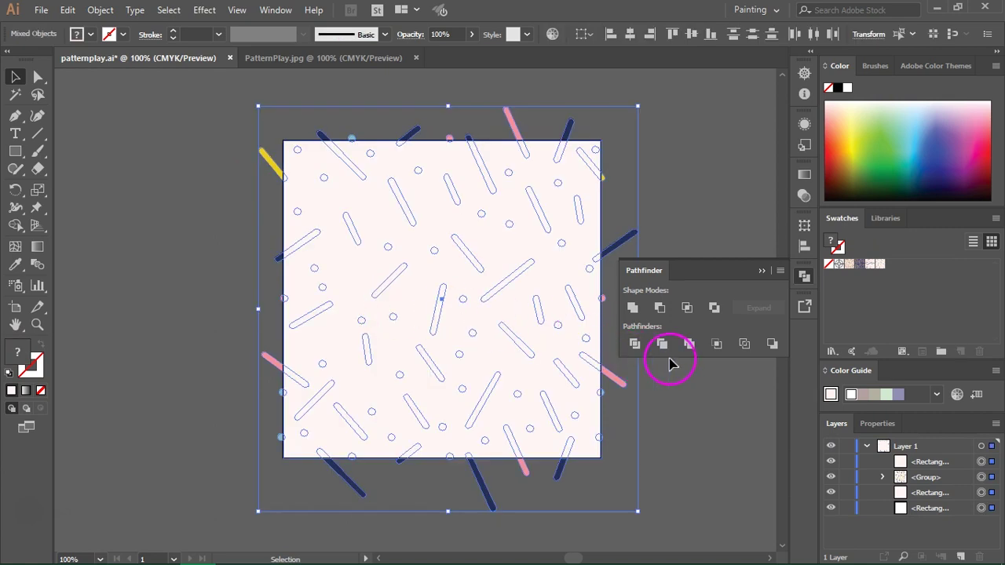
click(716, 344)
click(698, 404)
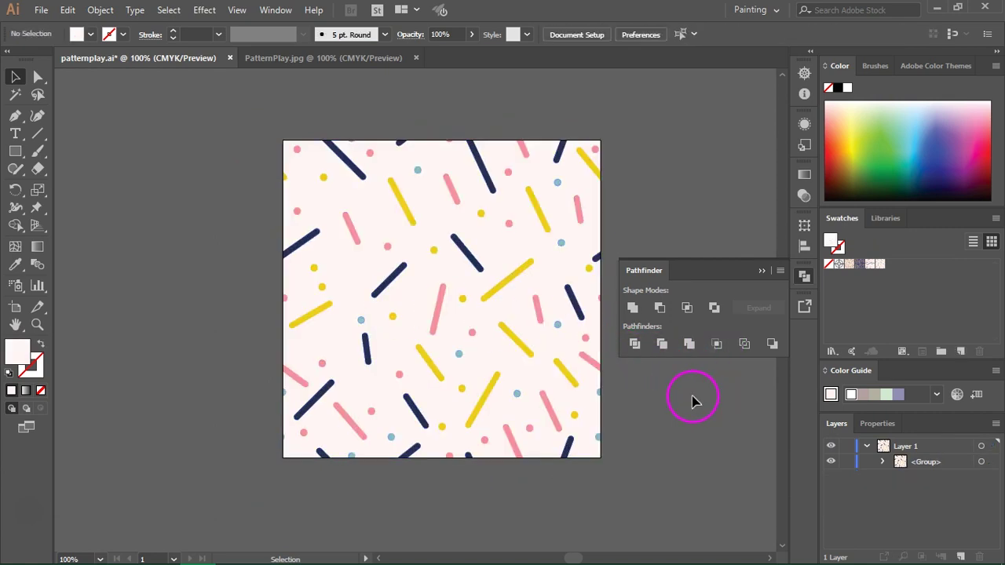
click(388, 212)
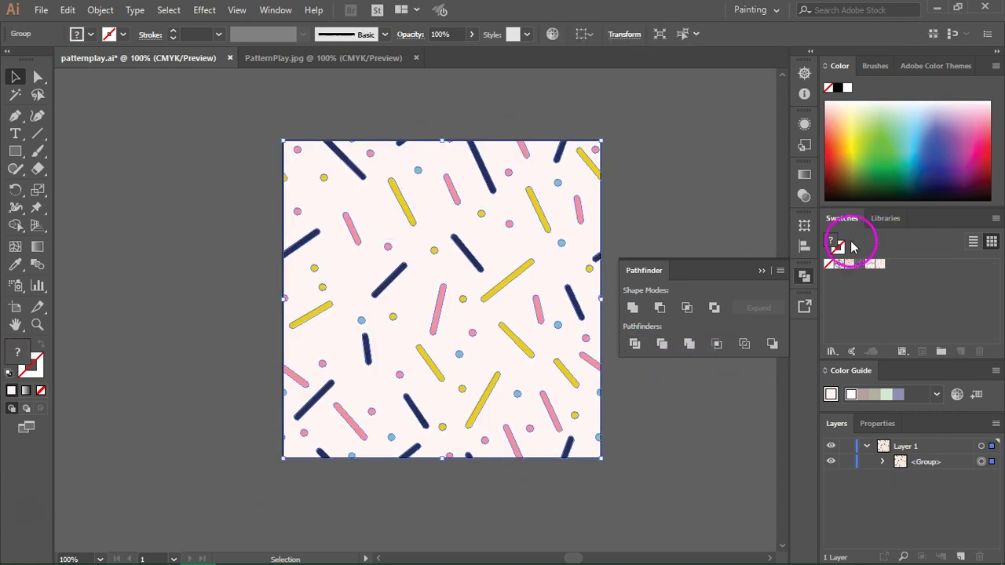
Step: Centre the cropped pattern group horizontally and vertically on the artboard
click(587, 36)
click(596, 84)
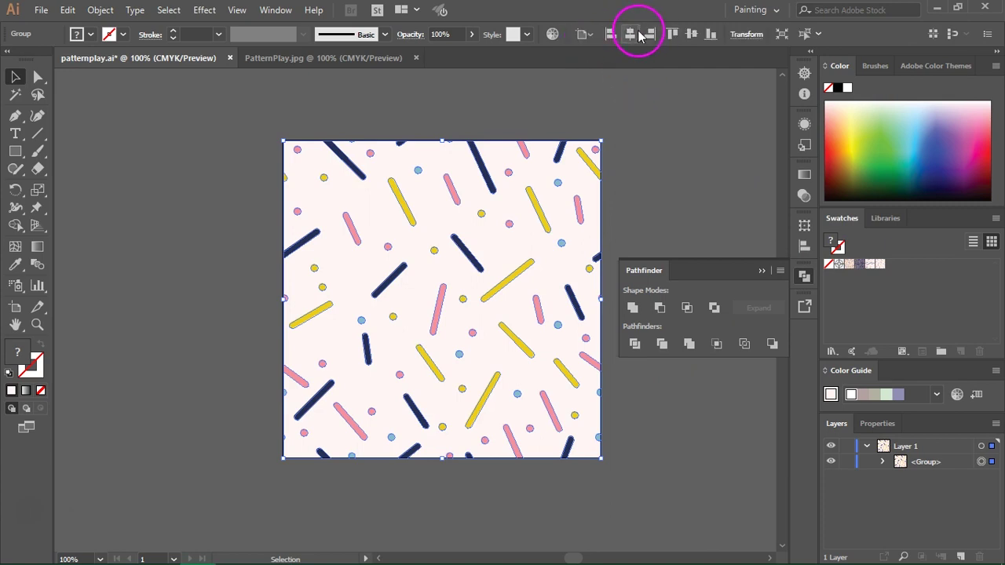
click(629, 34)
click(691, 35)
click(672, 170)
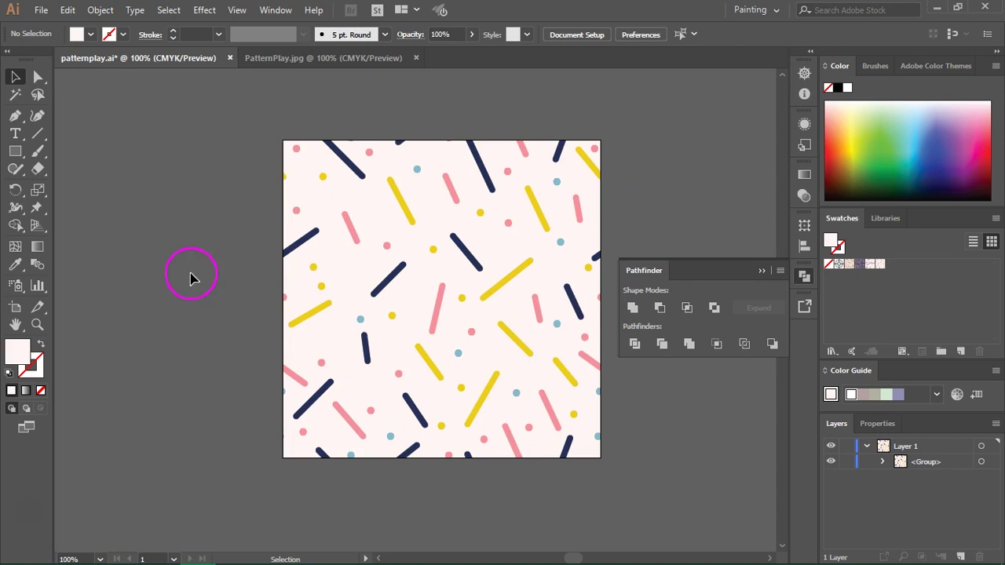
click(366, 188)
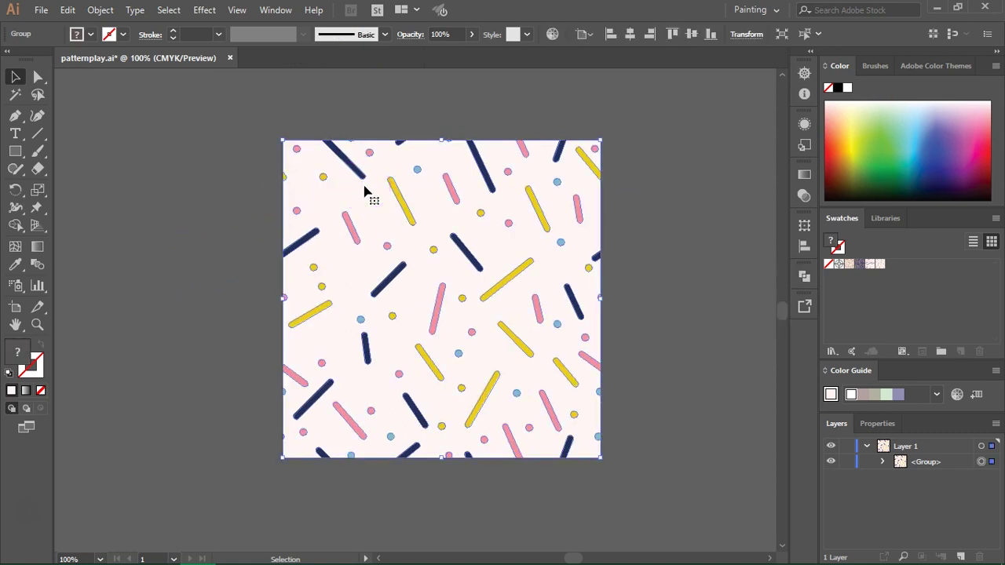
click(43, 11)
Step: Save over patternplay.ai in AI format, replacing the existing file and accepting Illustrator CC options
click(92, 151)
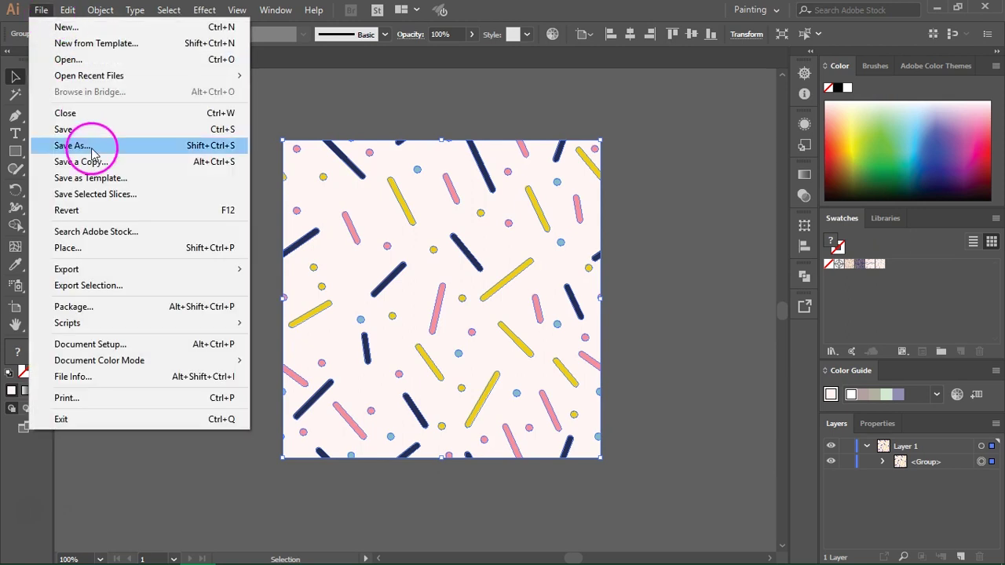
click(395, 401)
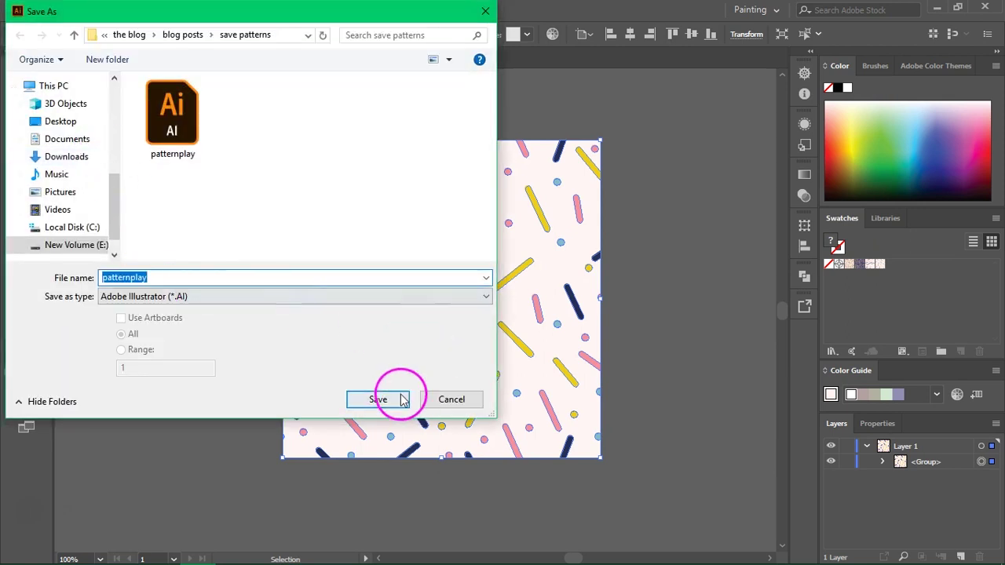
click(541, 343)
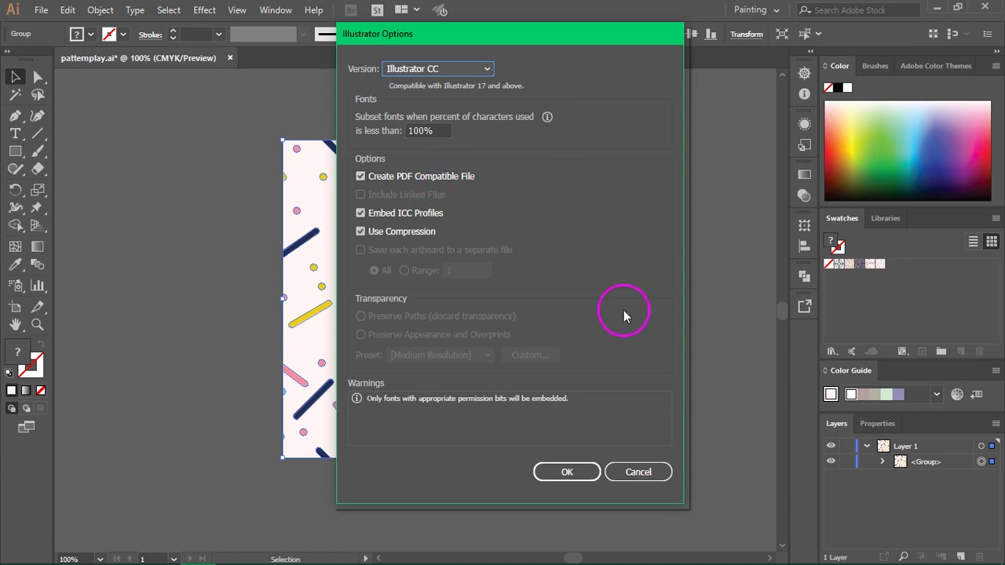
click(592, 473)
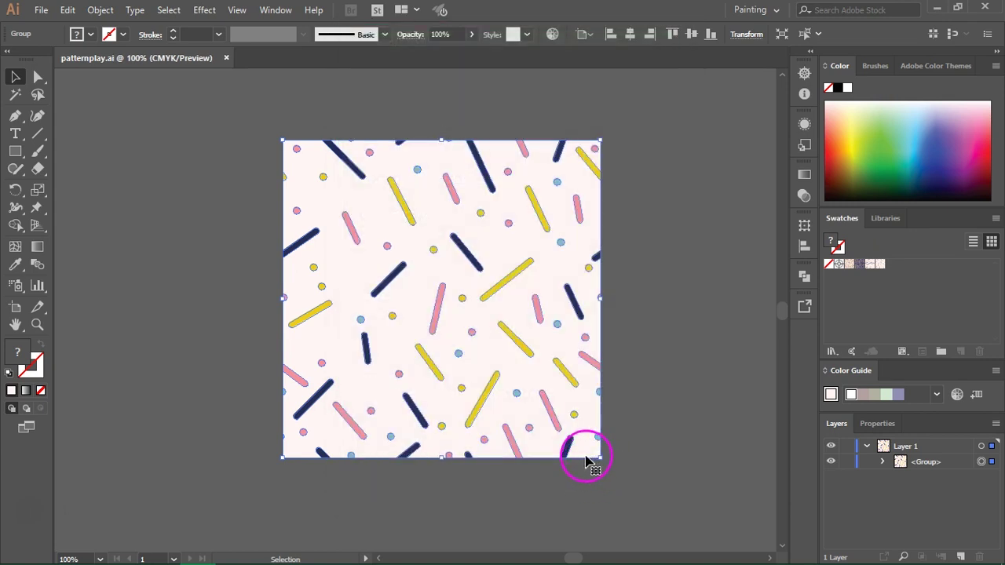
Step: Export the artwork as JPEG over PatternPlay.jpg, keeping Art Optimized anti-aliasing
click(41, 10)
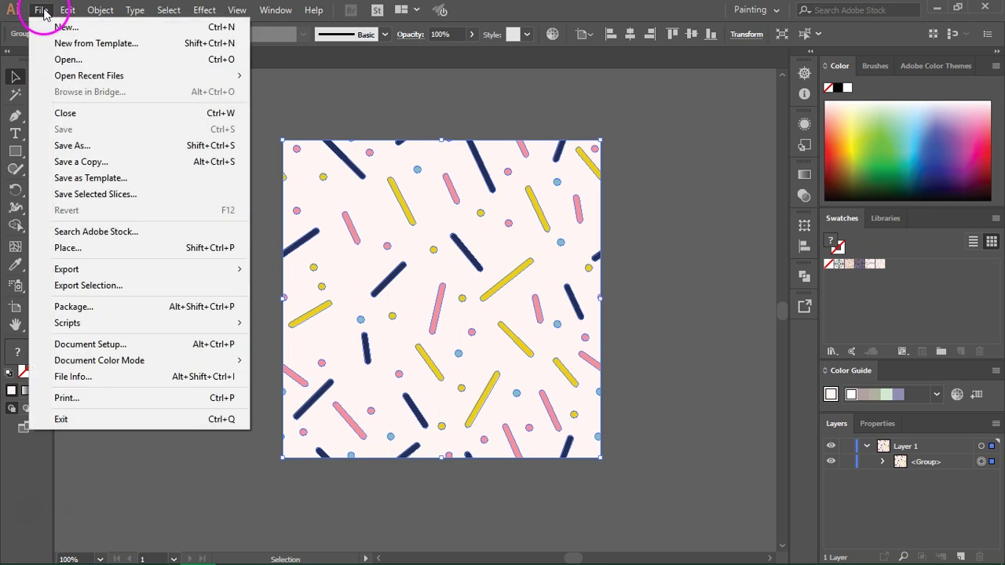
mouse_move(126, 271)
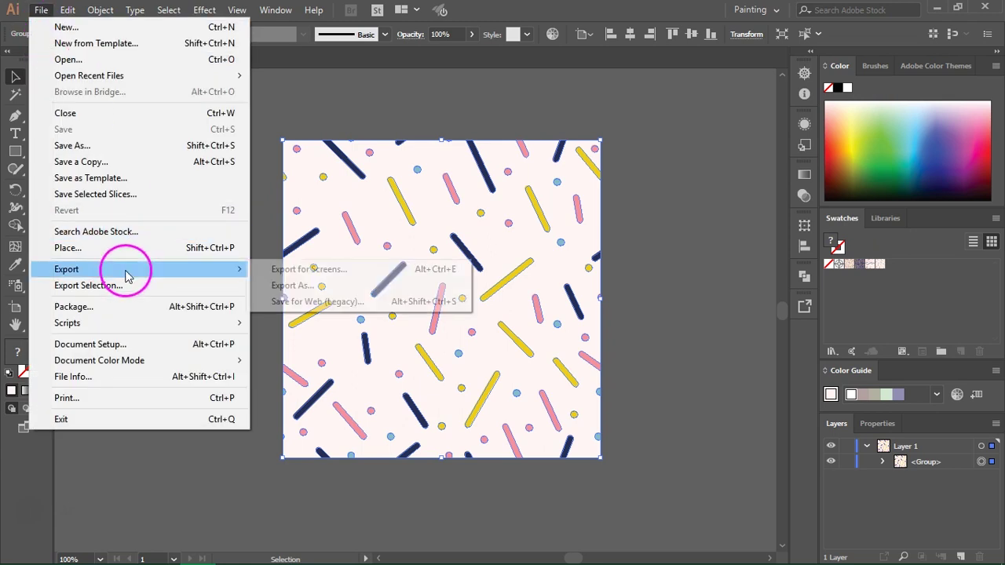
click(321, 287)
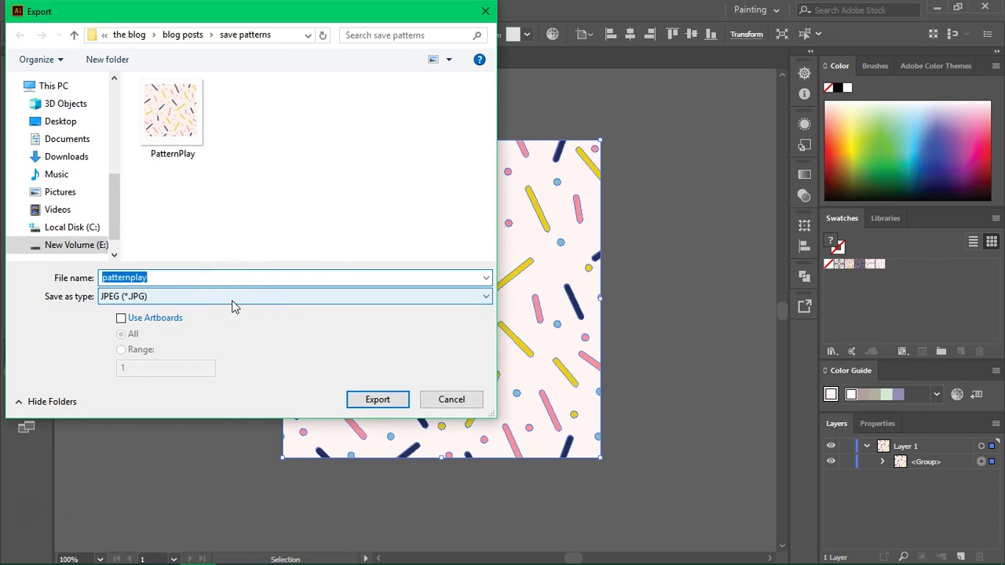
click(377, 402)
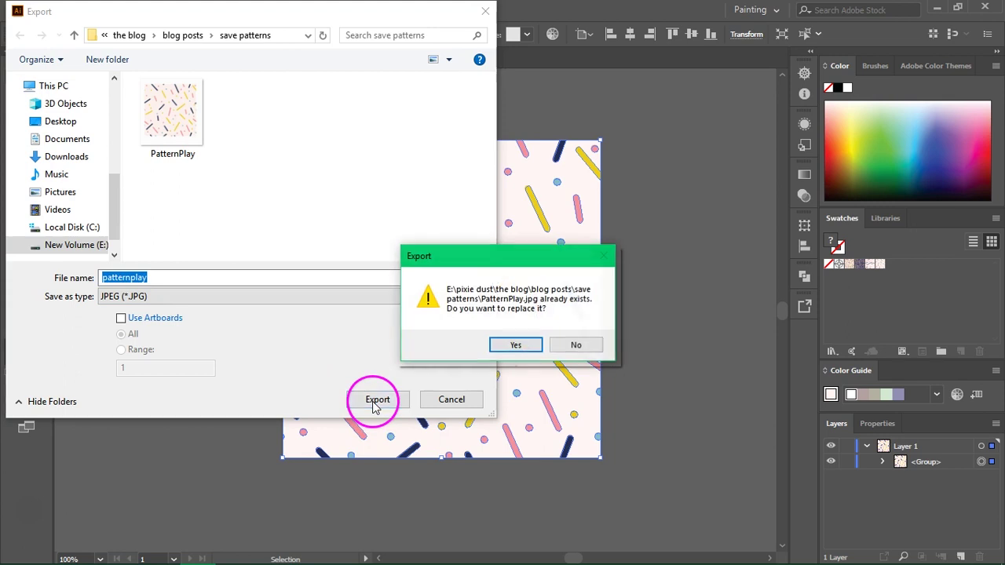
click(515, 345)
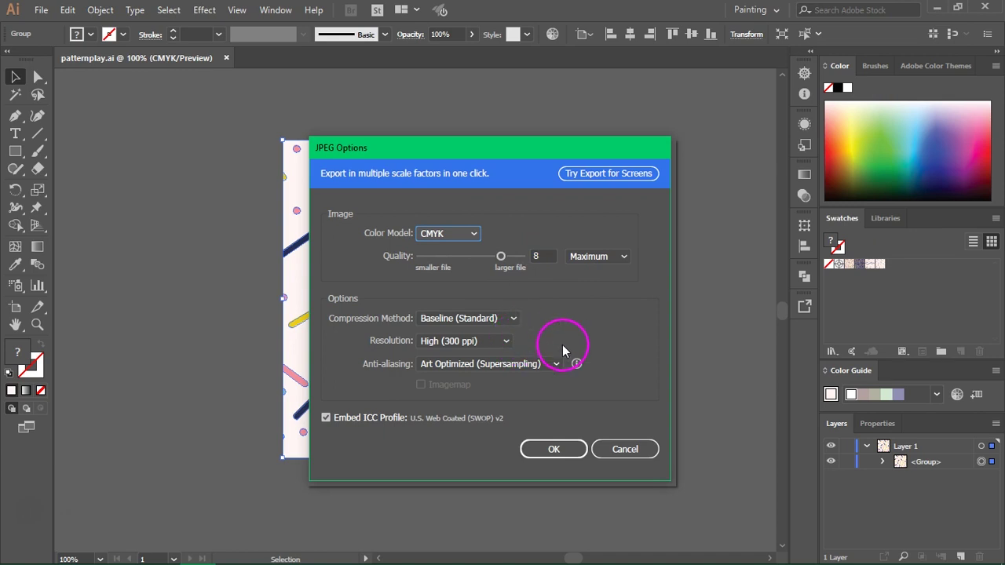
click(518, 364)
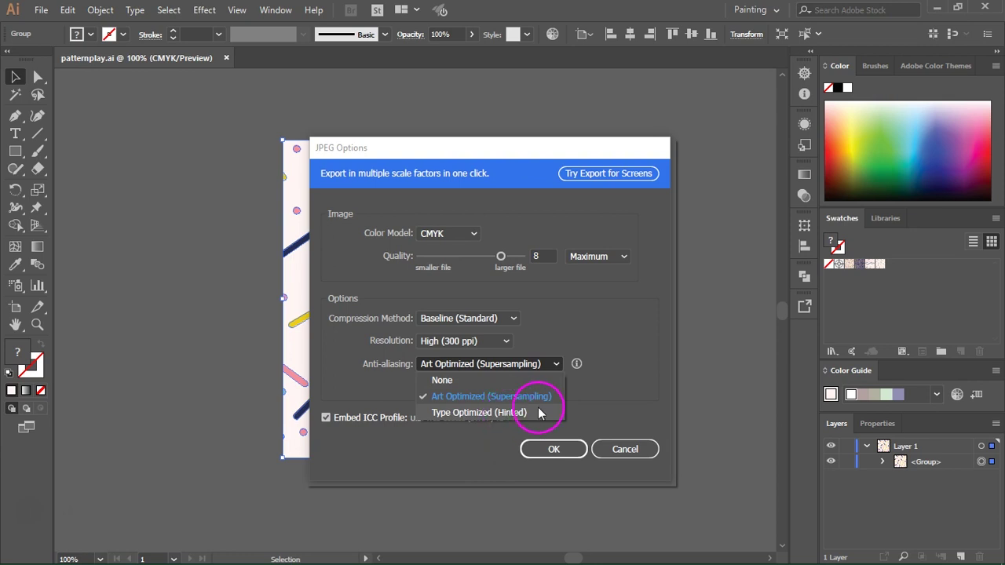
click(575, 394)
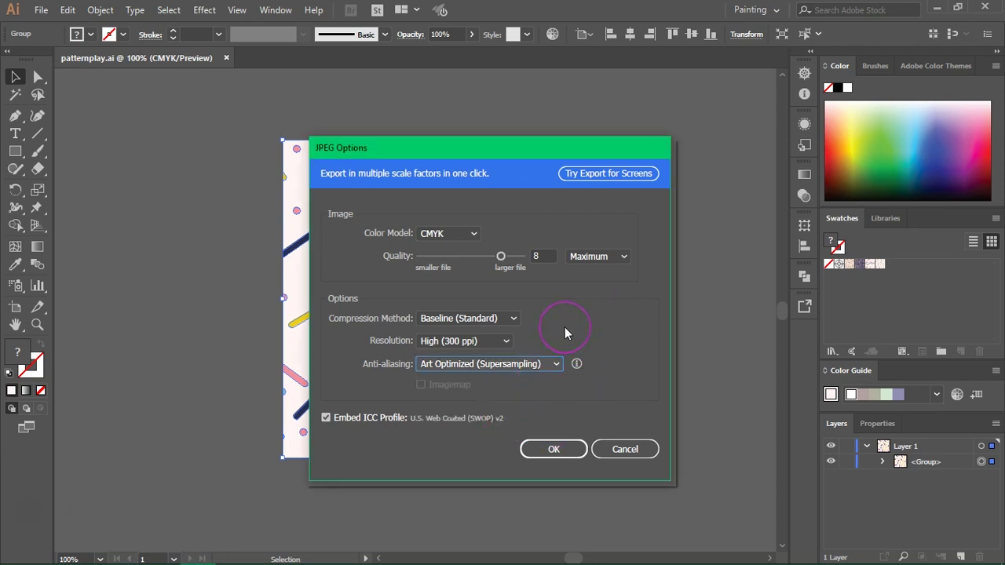
click(554, 450)
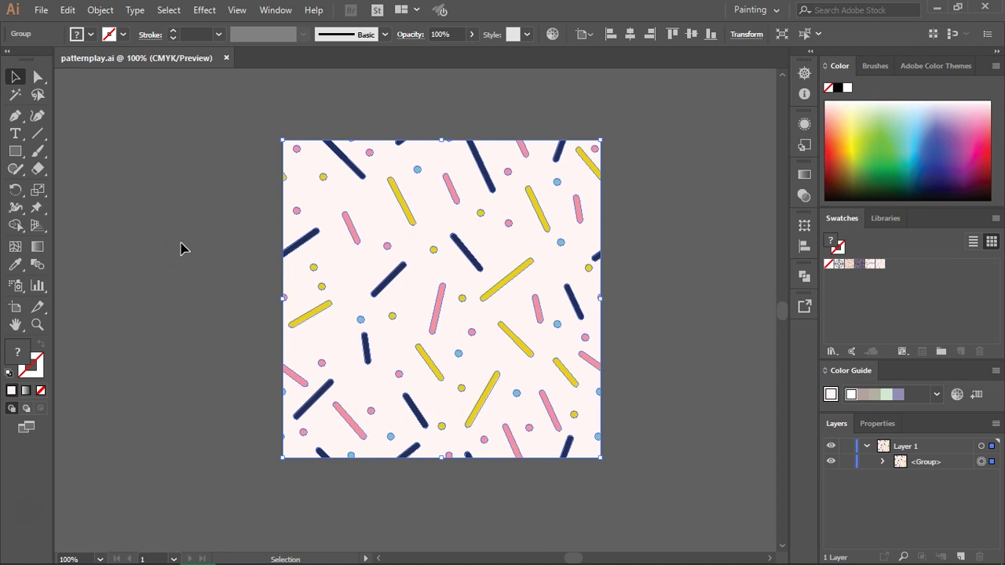
key(a)
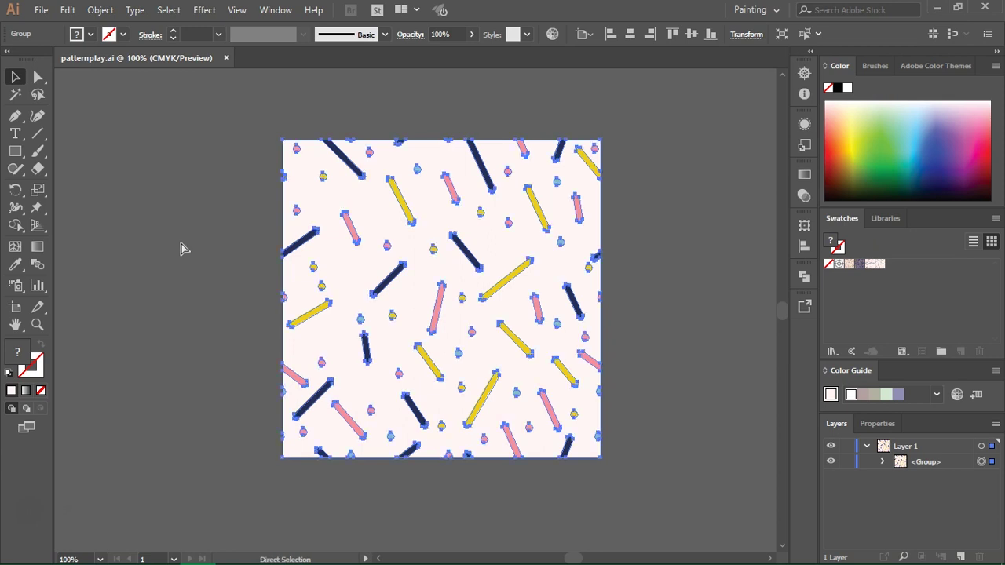
key(ctrl+y)
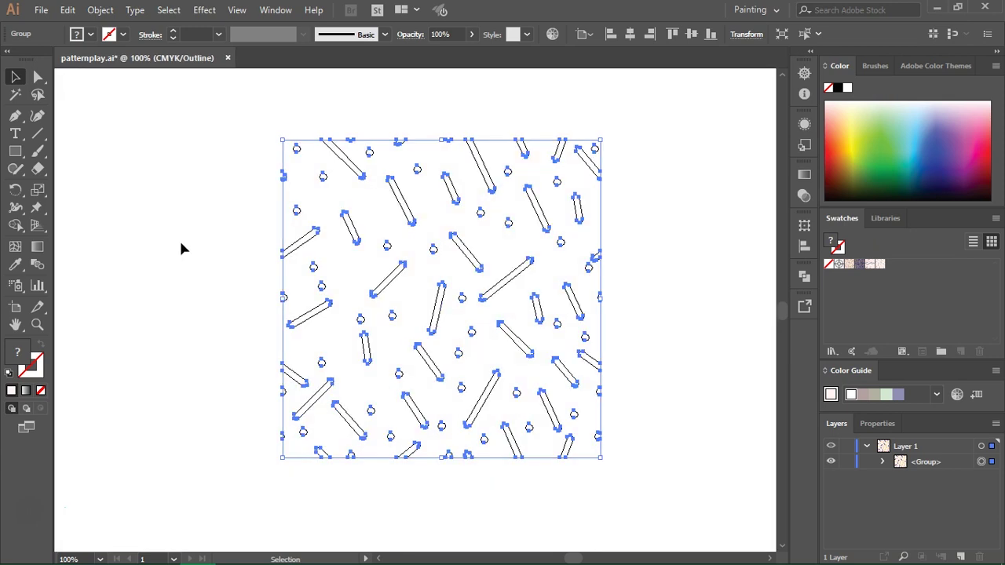
click(412, 104)
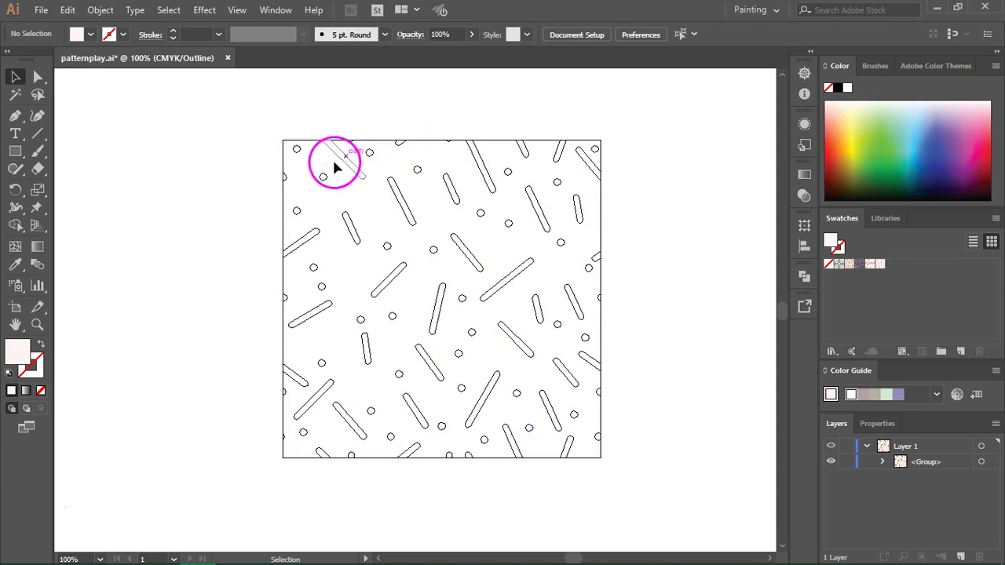
scroll(299, 149, up, 4)
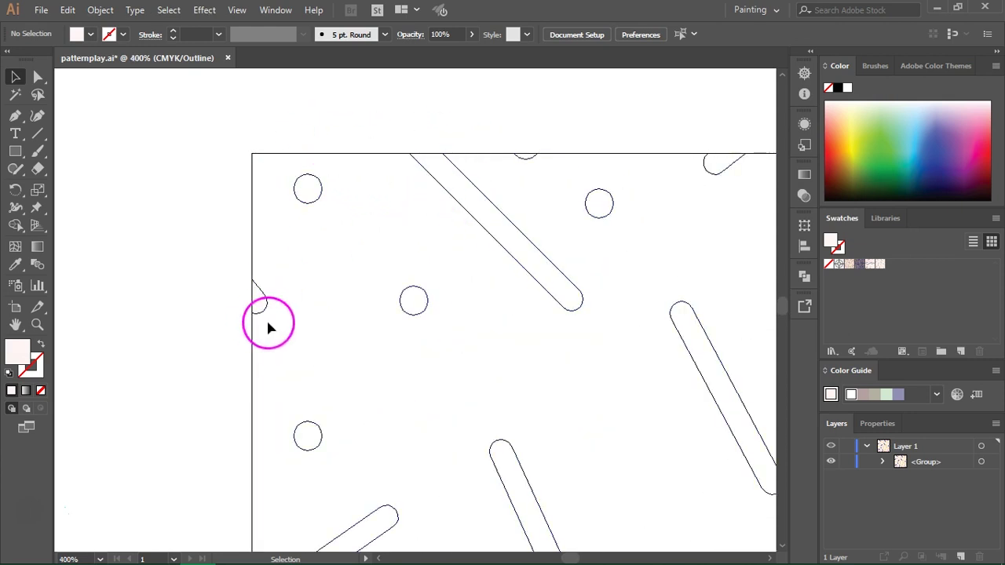
scroll(426, 227, down, 4)
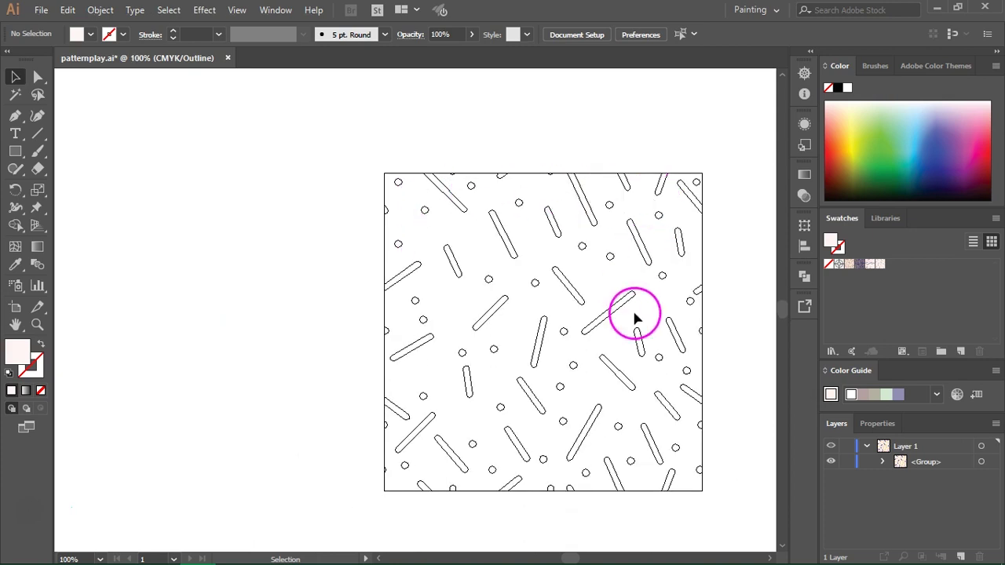
drag(636, 318, 530, 301)
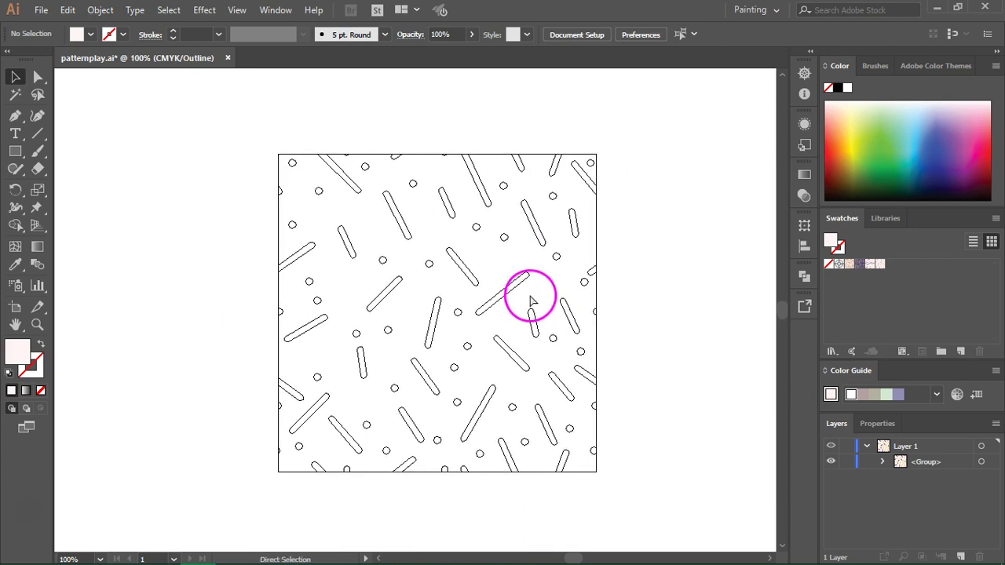
key(ctrl+y)
click(915, 321)
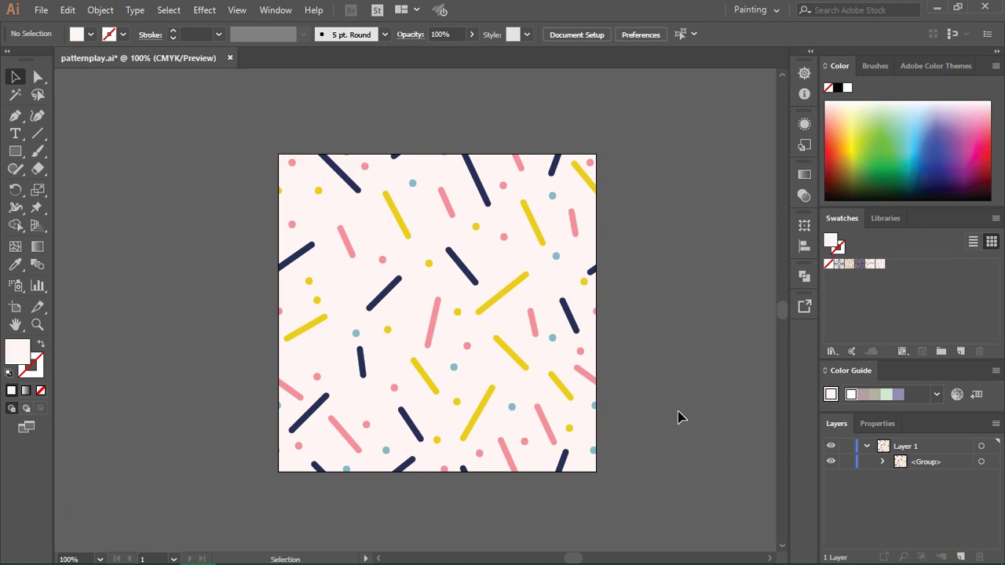
Step: Save a copy as Illustrator EPS named patternplay-ebs.eps
click(41, 10)
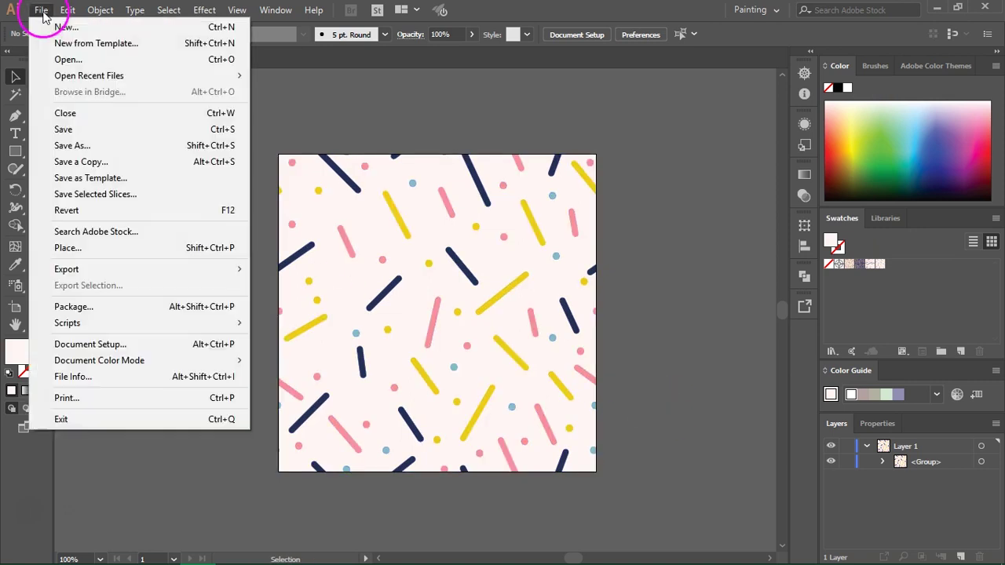
click(83, 146)
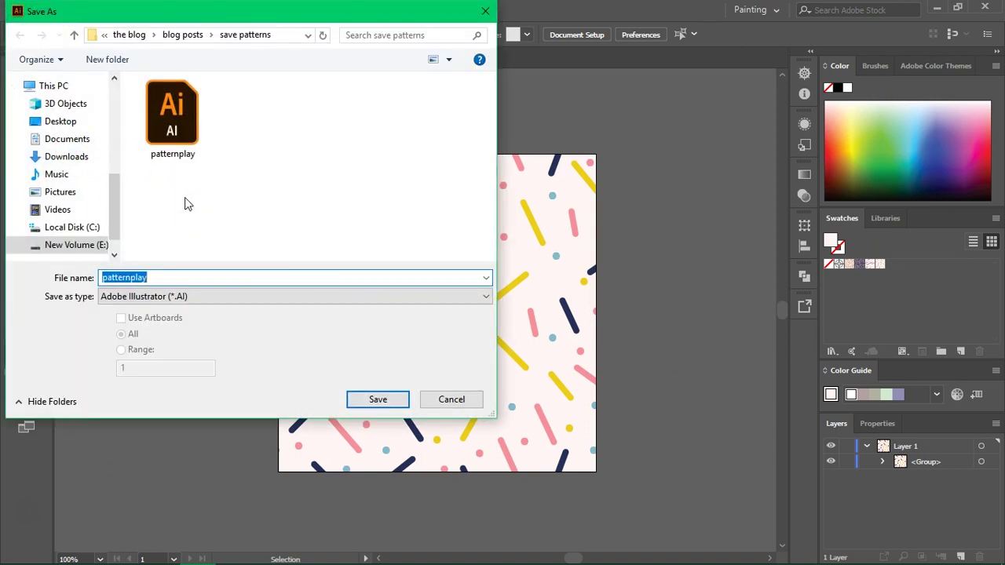
click(206, 285)
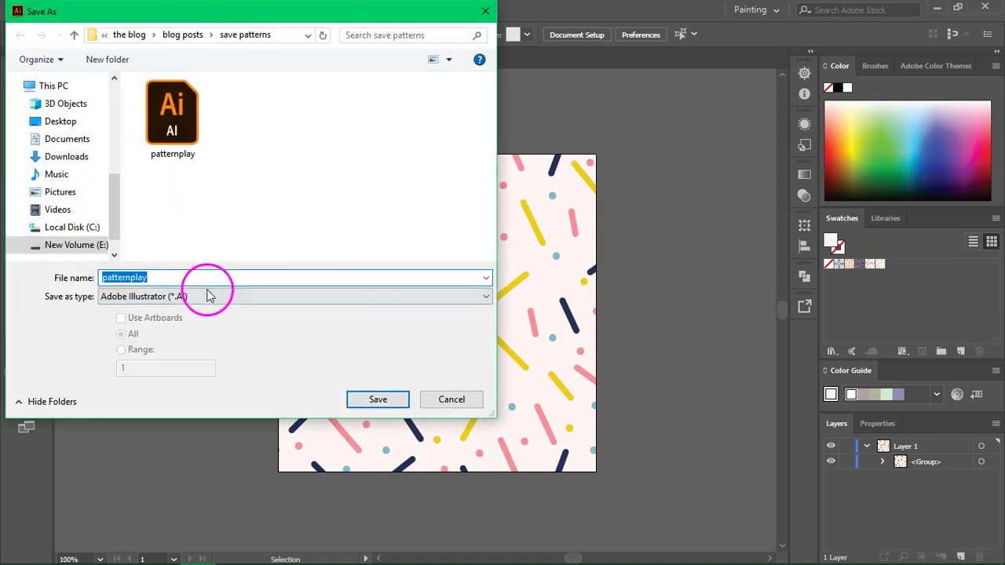
click(246, 303)
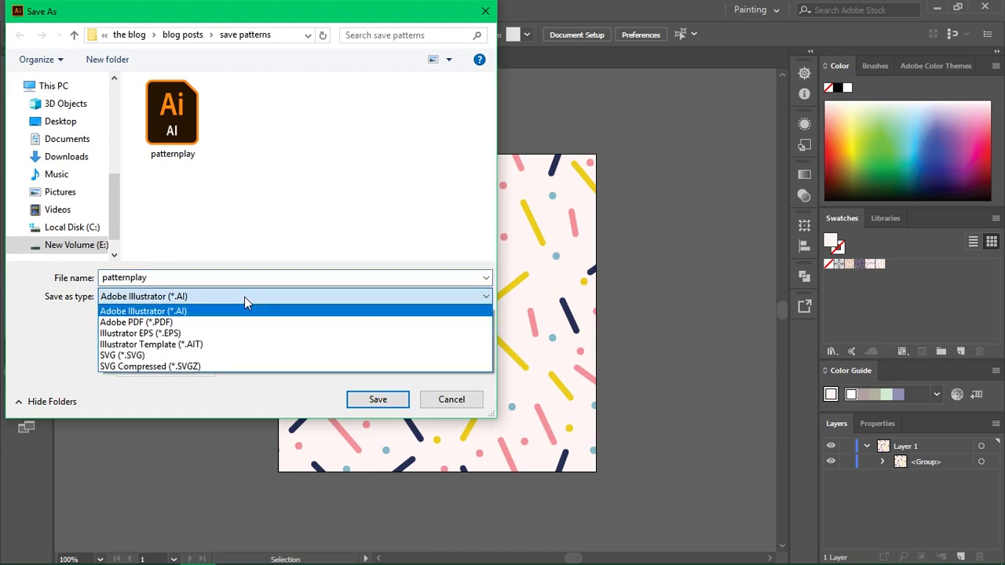
drag(202, 311, 198, 333)
double_click(172, 276)
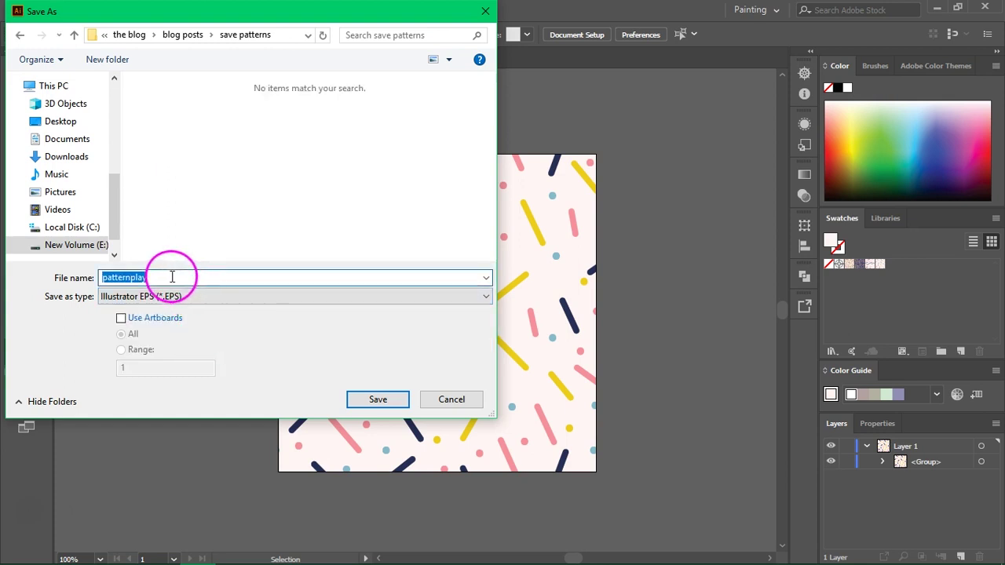
click(172, 276)
text(-ebs)
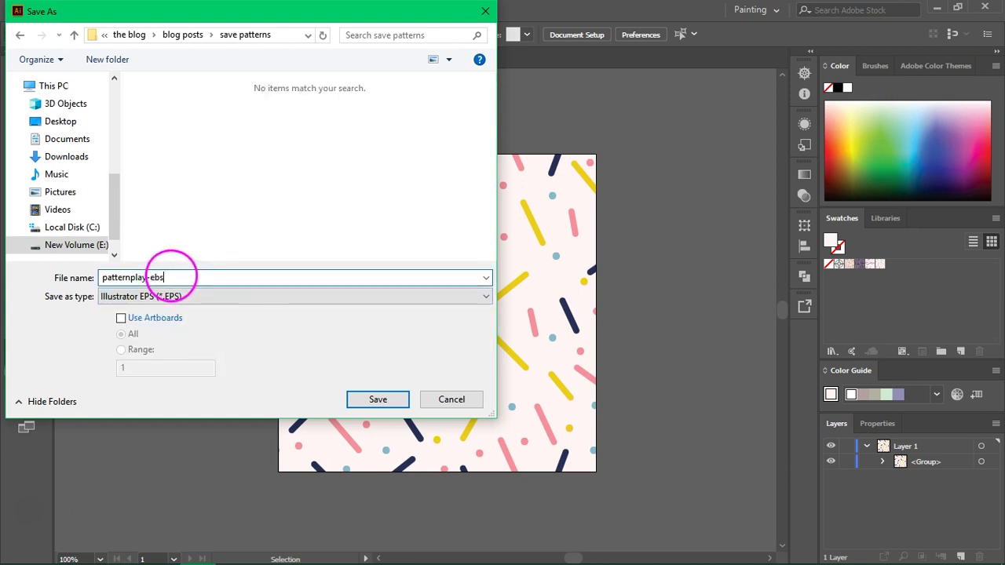
click(374, 400)
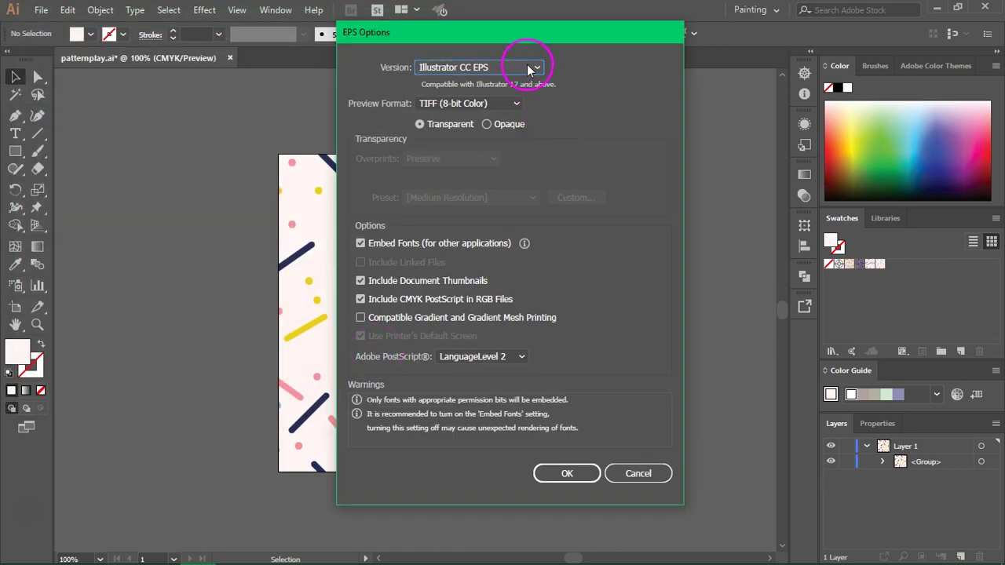
Step: Set the EPS version to Illustrator 10 EPS and accept the options and legacy warning
click(530, 70)
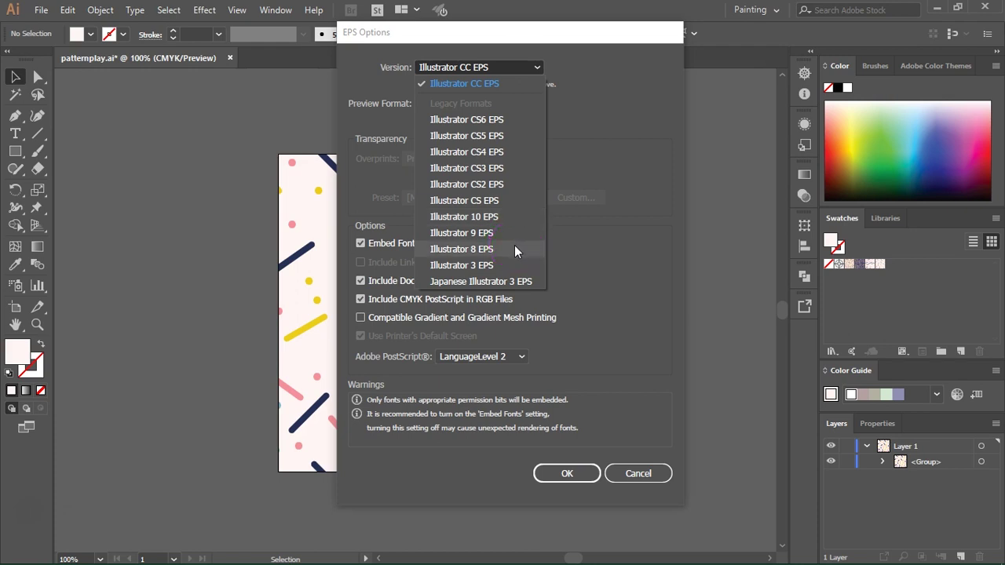
click(513, 218)
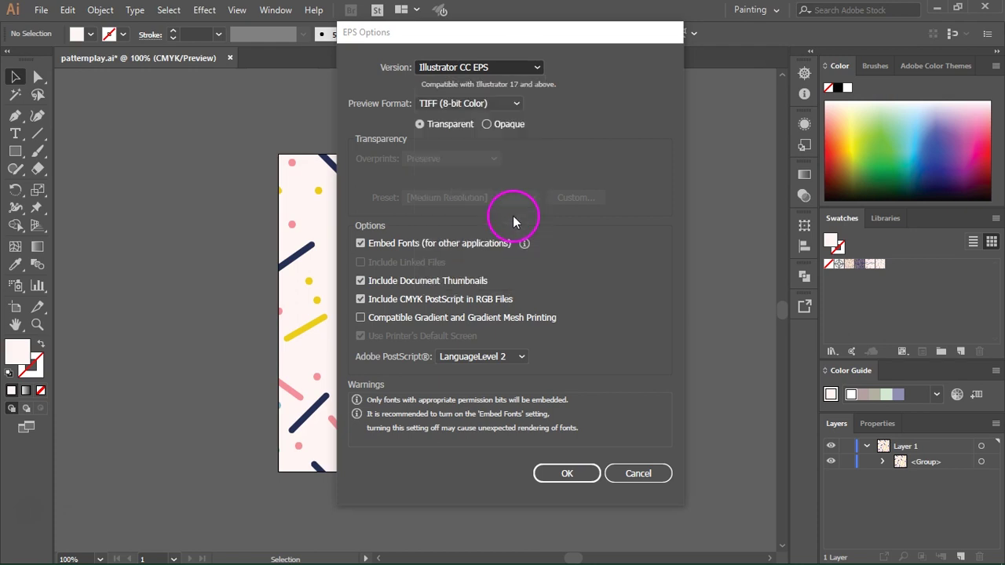
click(563, 460)
click(581, 316)
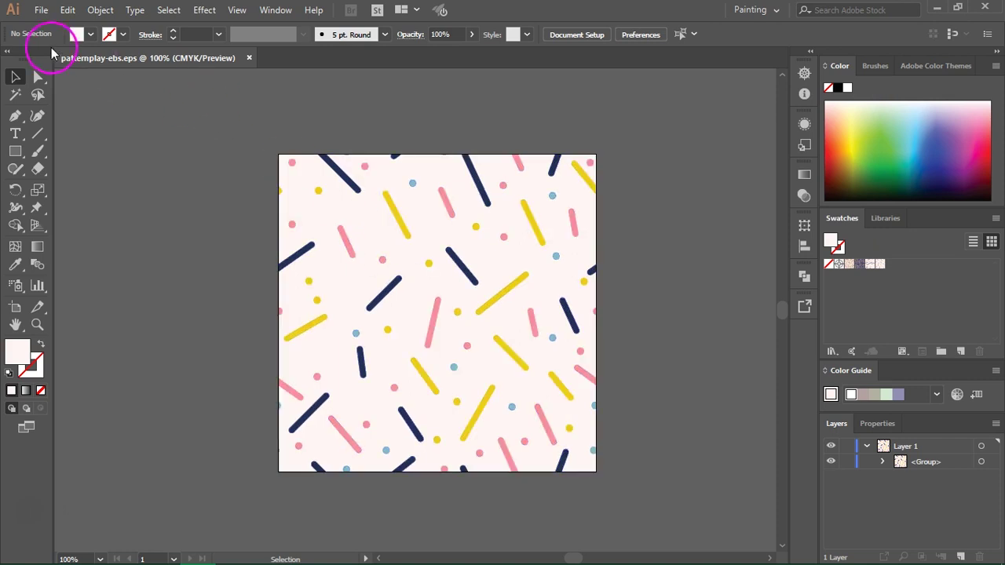
Step: Export the EPS confetti pattern as a JPEG, changing the Color Model from CMYK to RGB
click(44, 11)
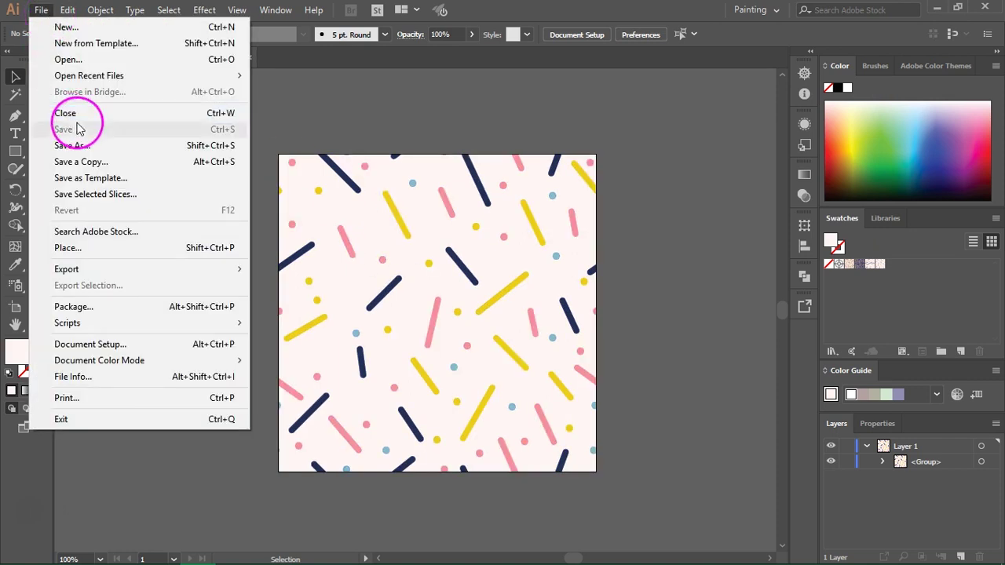
mouse_move(160, 277)
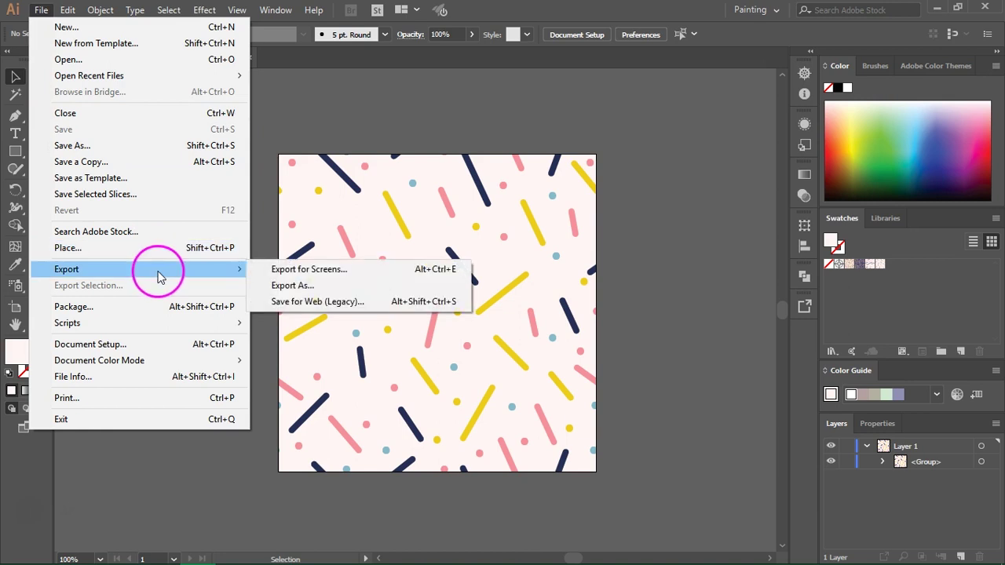
click(350, 291)
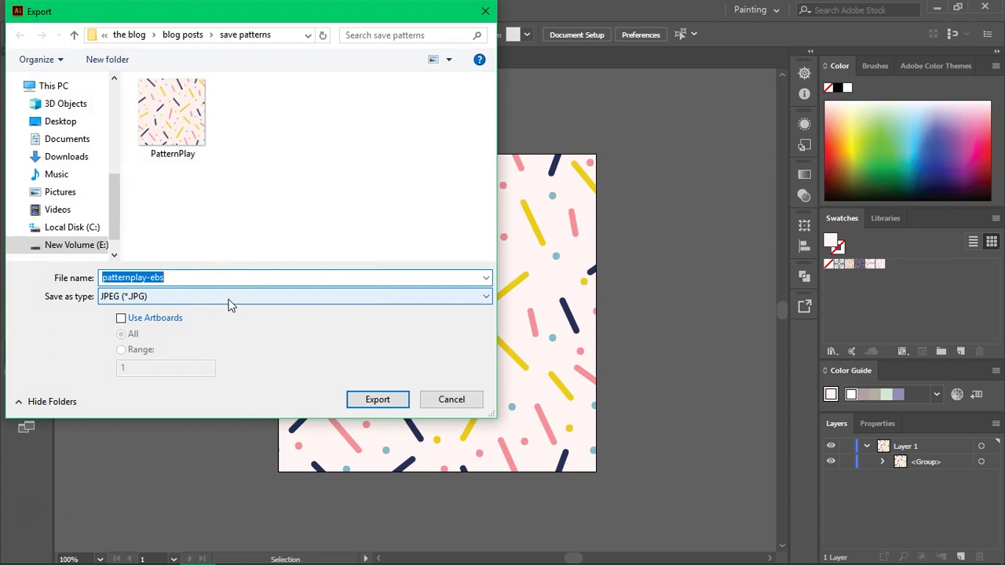
click(369, 402)
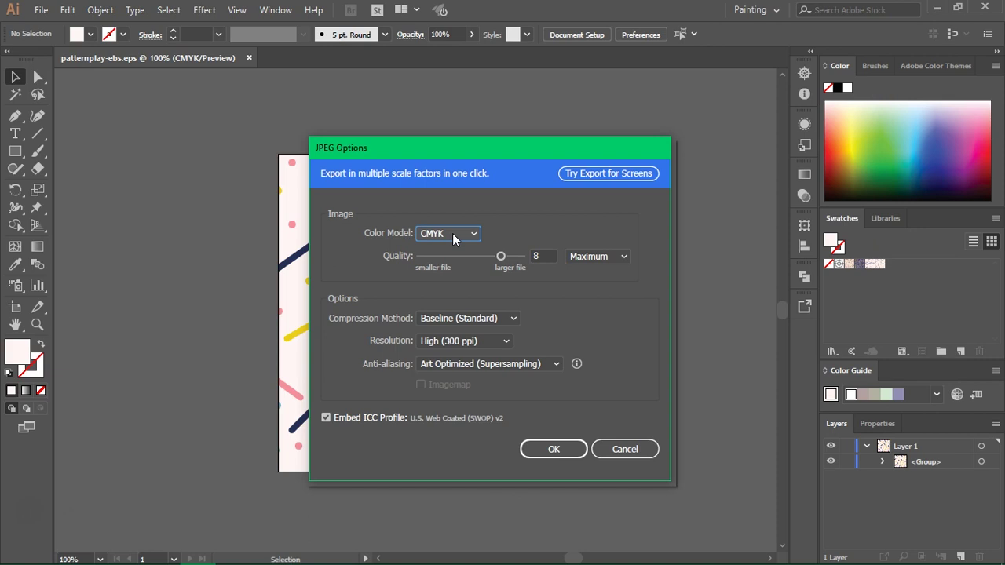
click(453, 234)
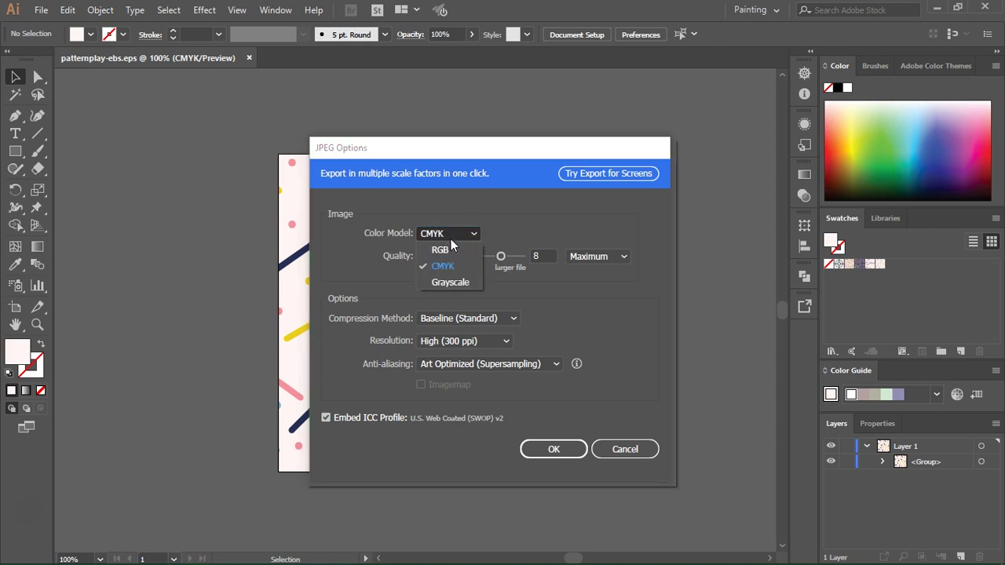
click(453, 251)
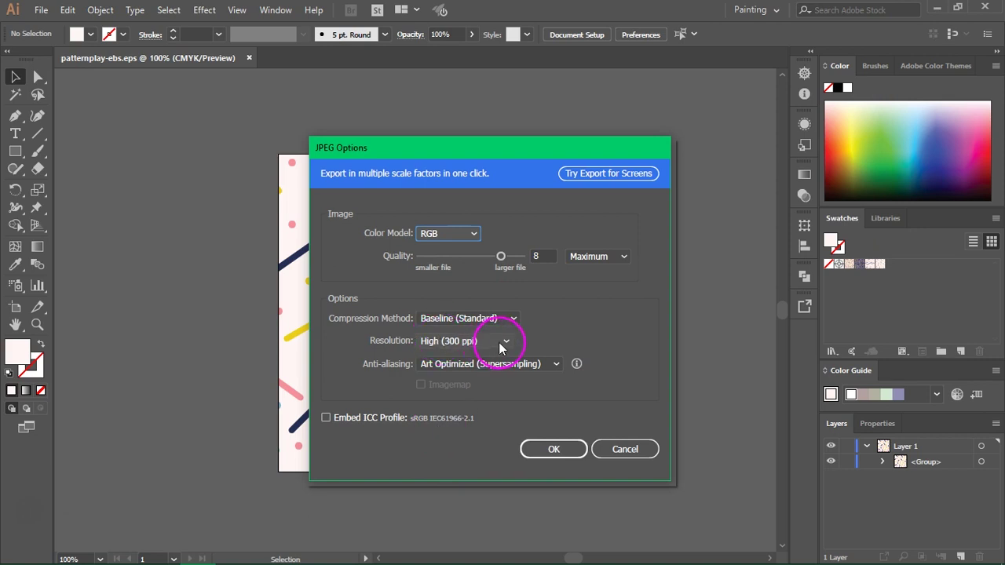
click(528, 448)
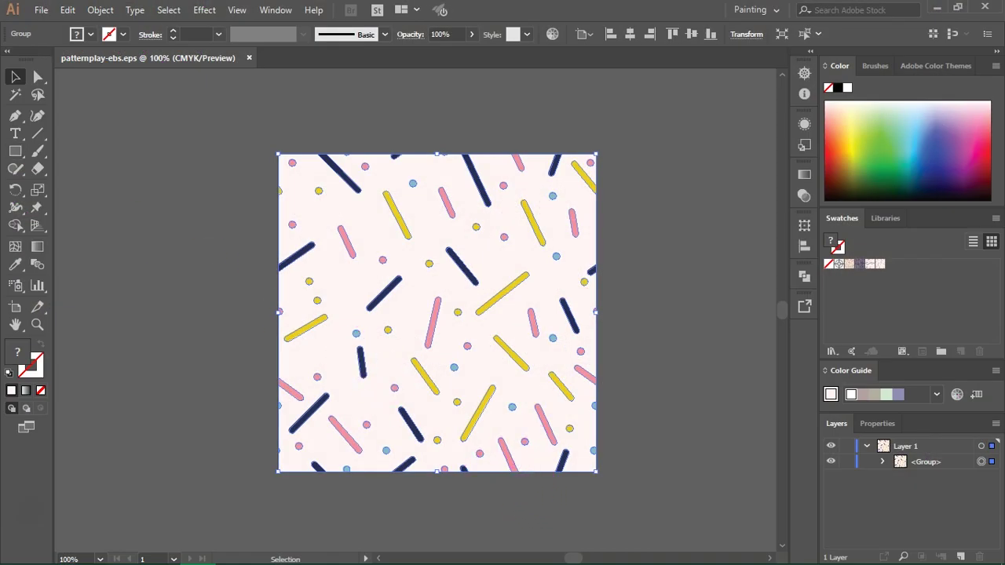
click(68, 11)
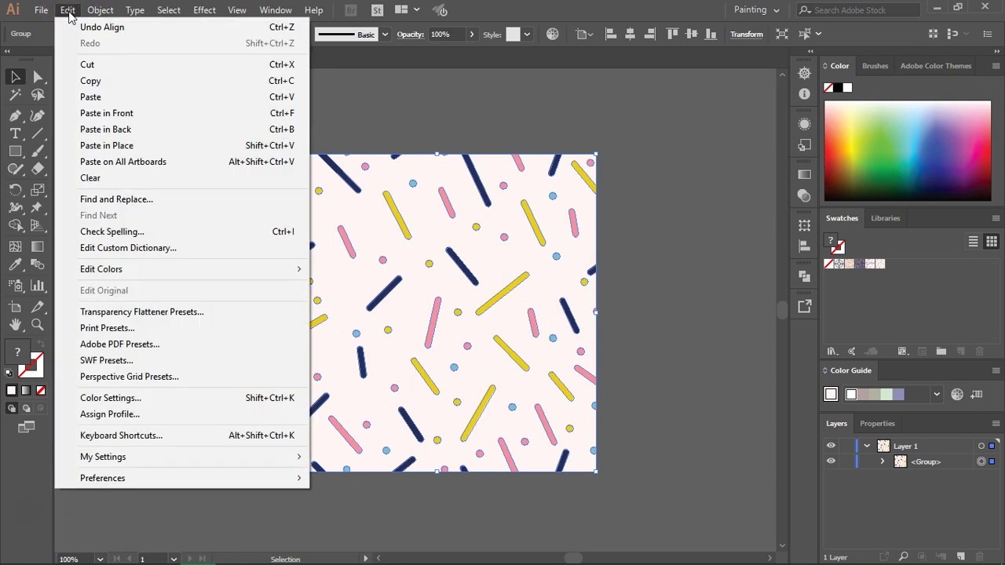
click(171, 403)
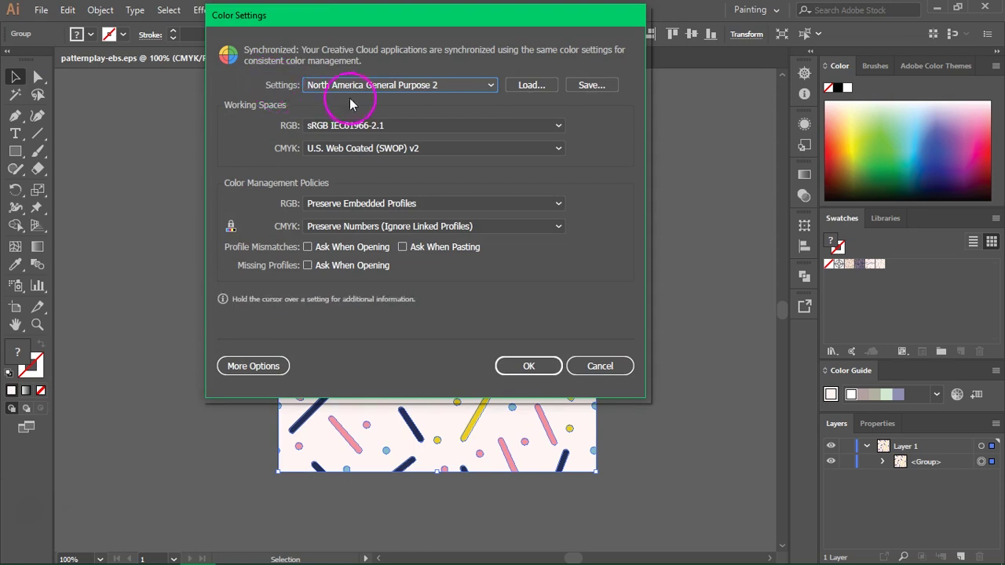
click(408, 124)
click(409, 123)
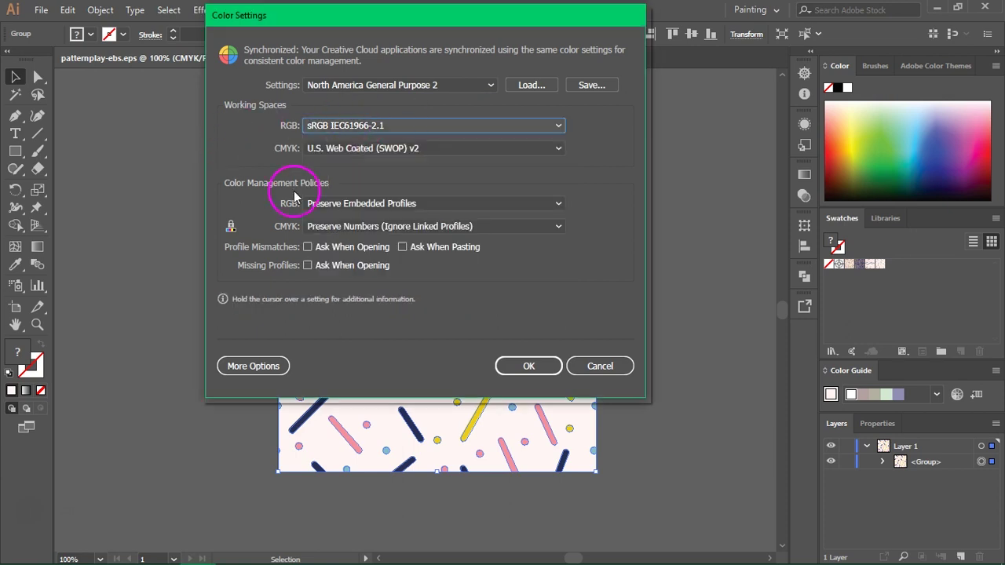
click(523, 368)
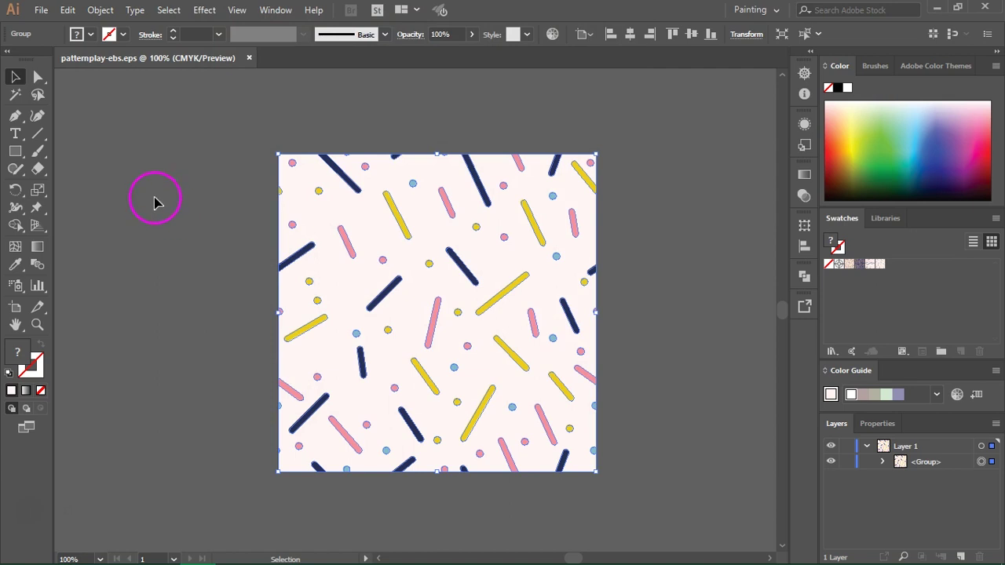
click(40, 10)
Step: Export the artwork as a JPEG named patternplay-sf in the save patterns folder
mouse_move(63, 269)
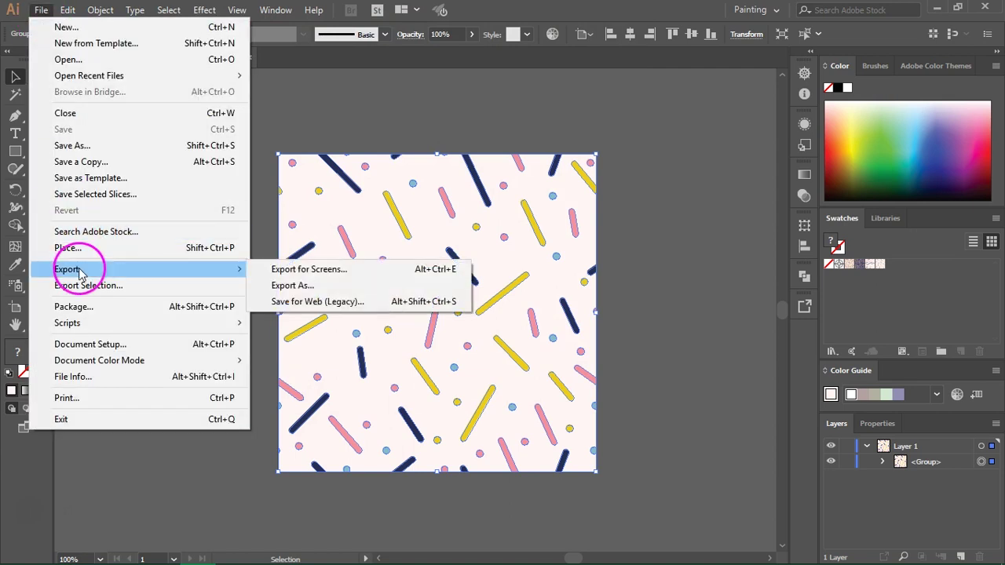
click(308, 287)
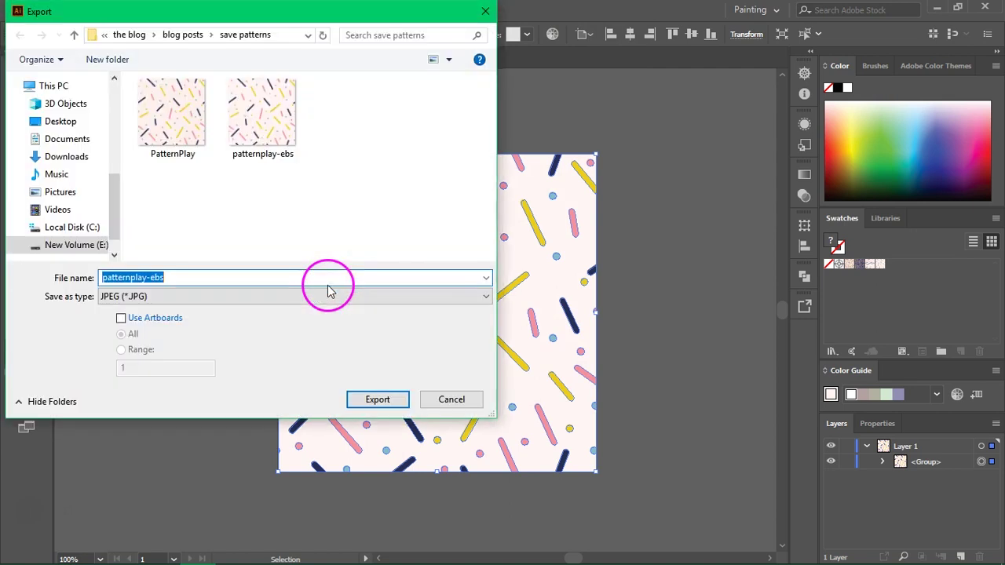
click(265, 279)
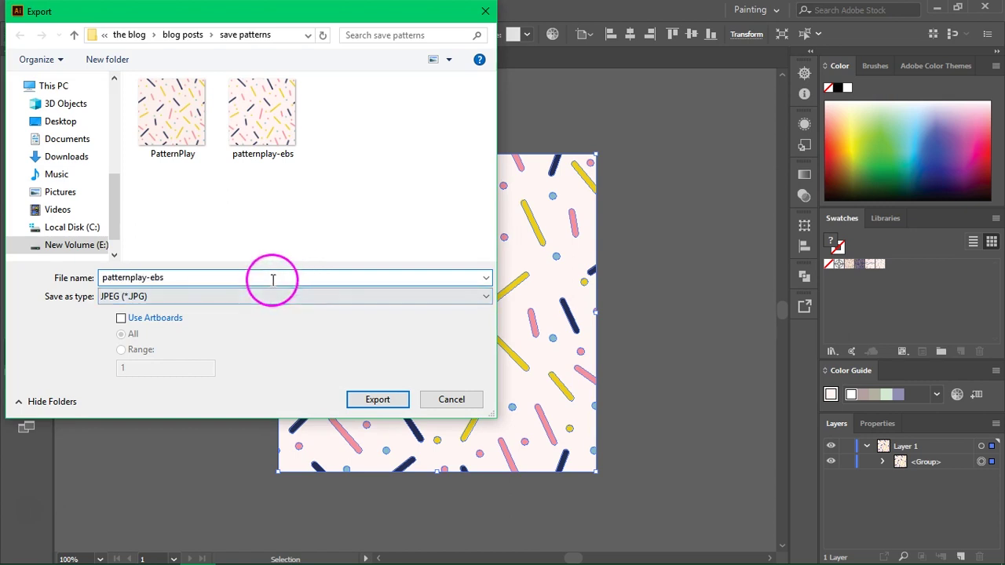
drag(163, 277, 153, 276)
text(s)
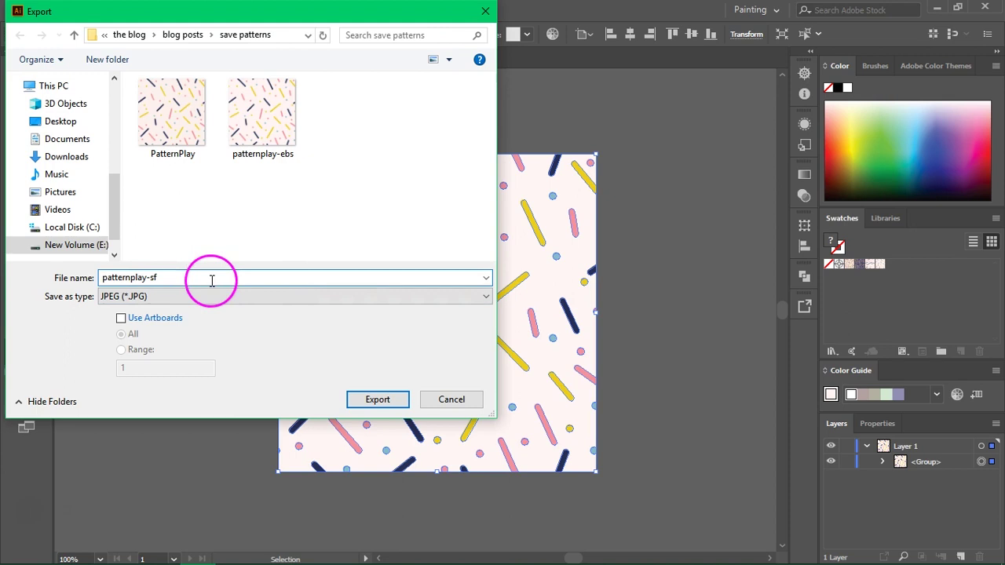
click(377, 400)
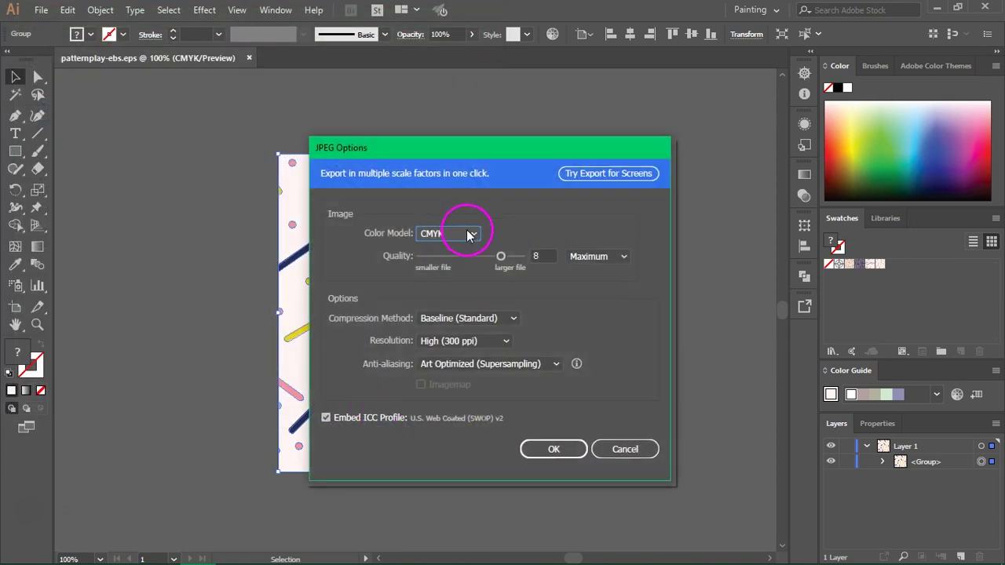
Step: Set JPEG Options to RGB colour model and Medium (150 ppi) resolution, and export
click(469, 234)
click(458, 251)
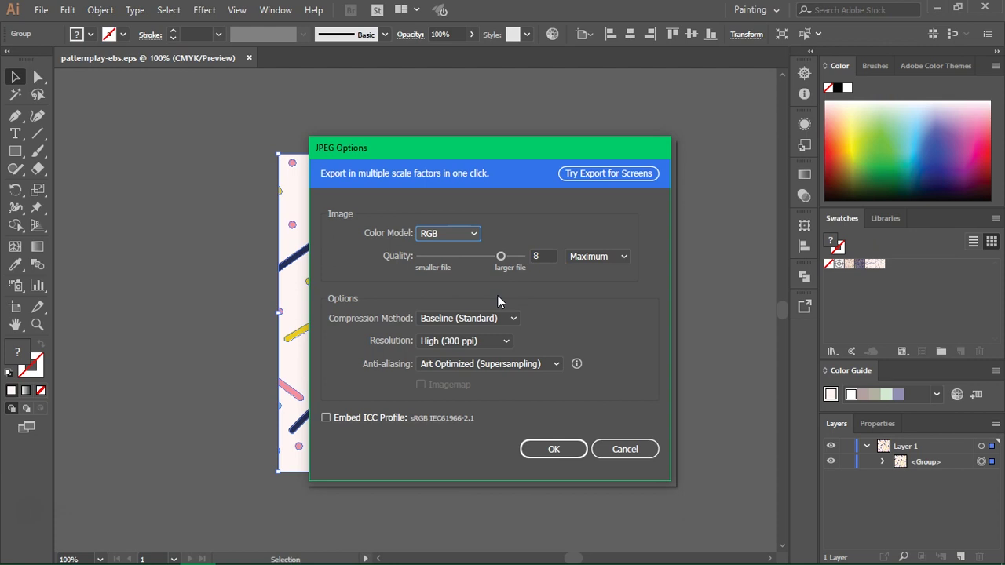
click(488, 343)
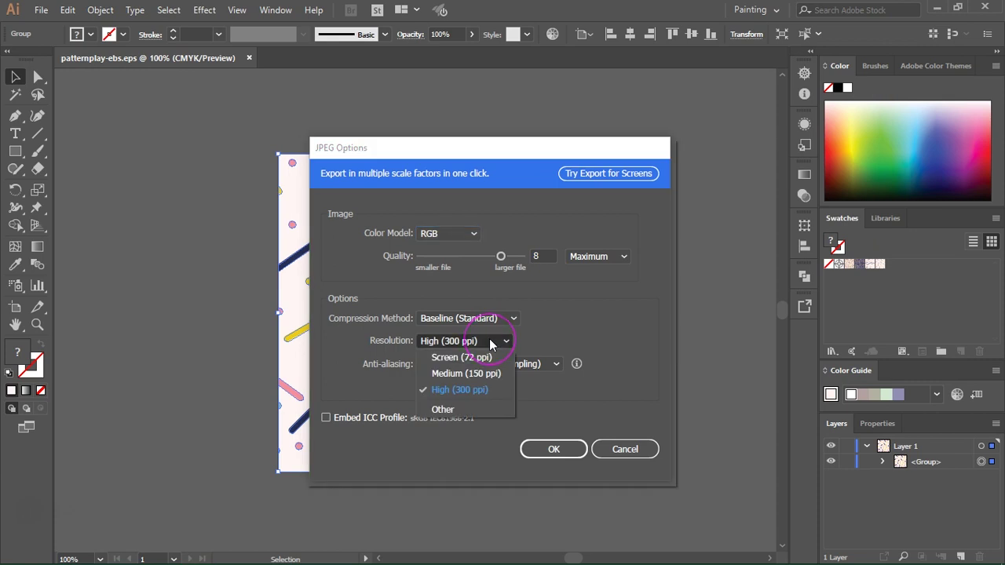
click(486, 377)
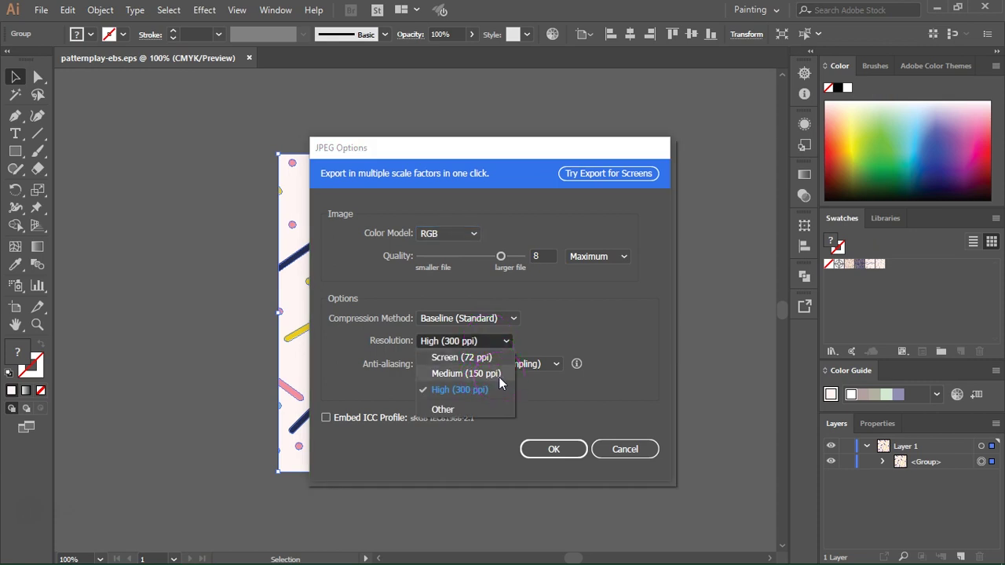
click(498, 376)
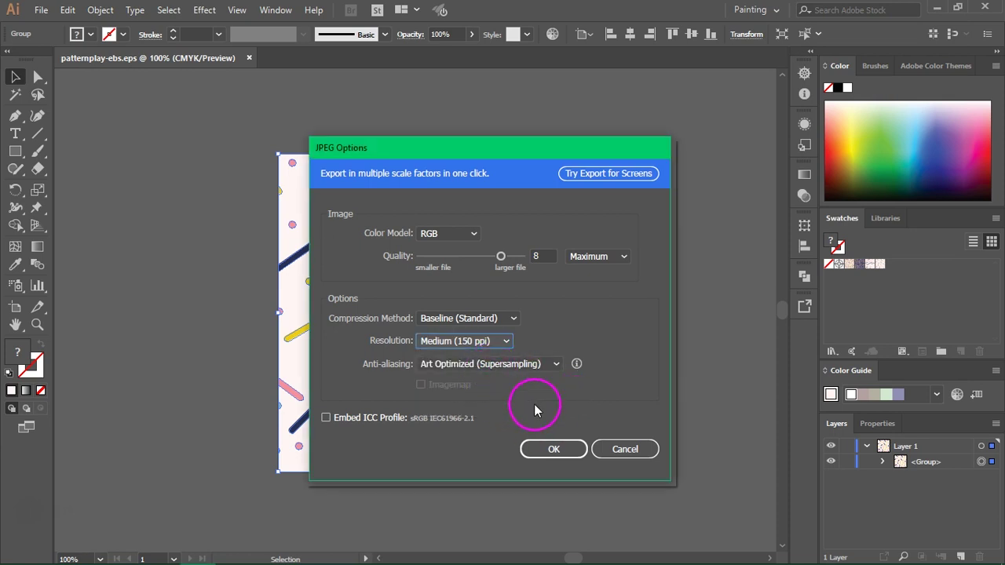
click(539, 450)
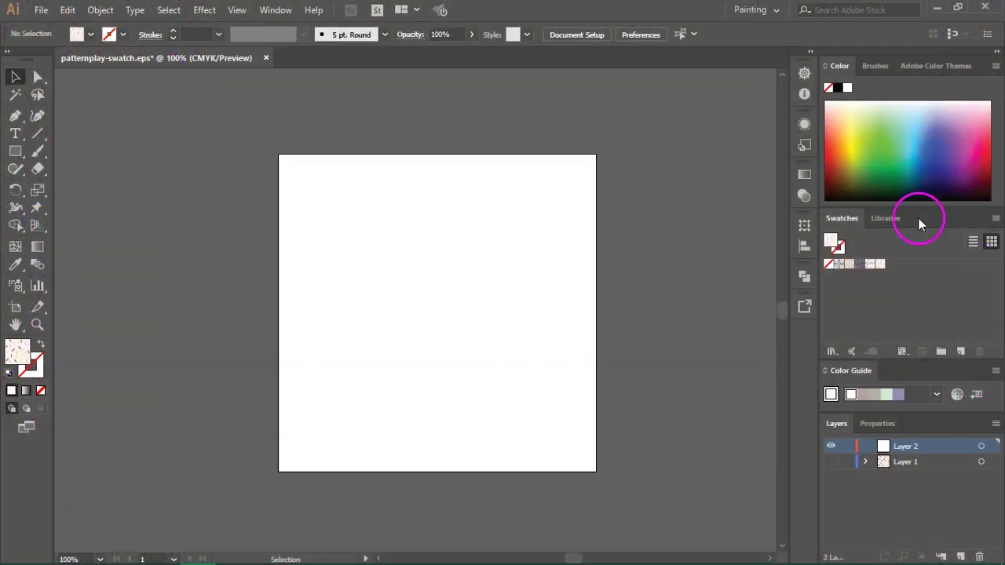
Step: Save the swatches from the Swatches panel menu as patternplay-swatch in save patterns
click(995, 220)
click(845, 555)
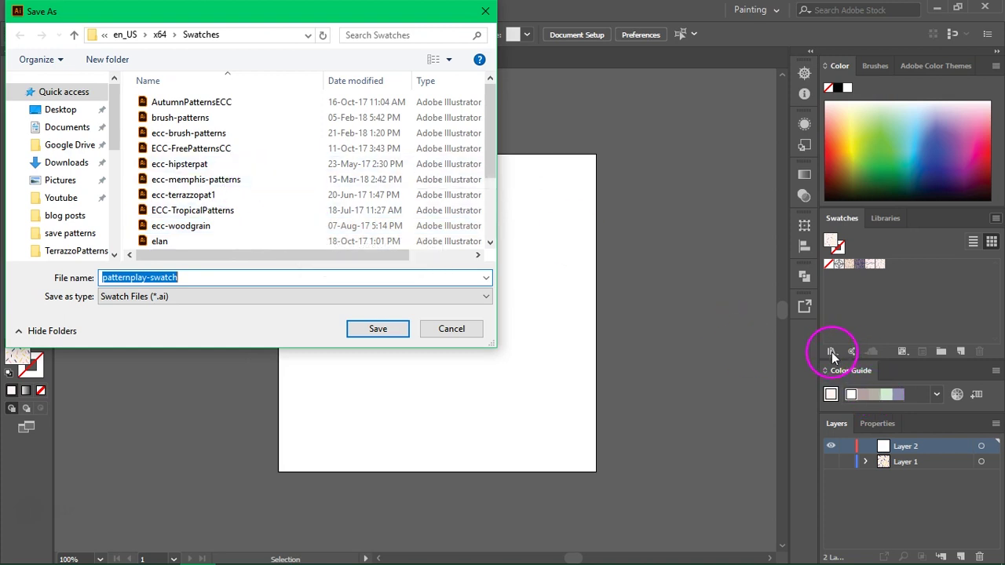
click(73, 239)
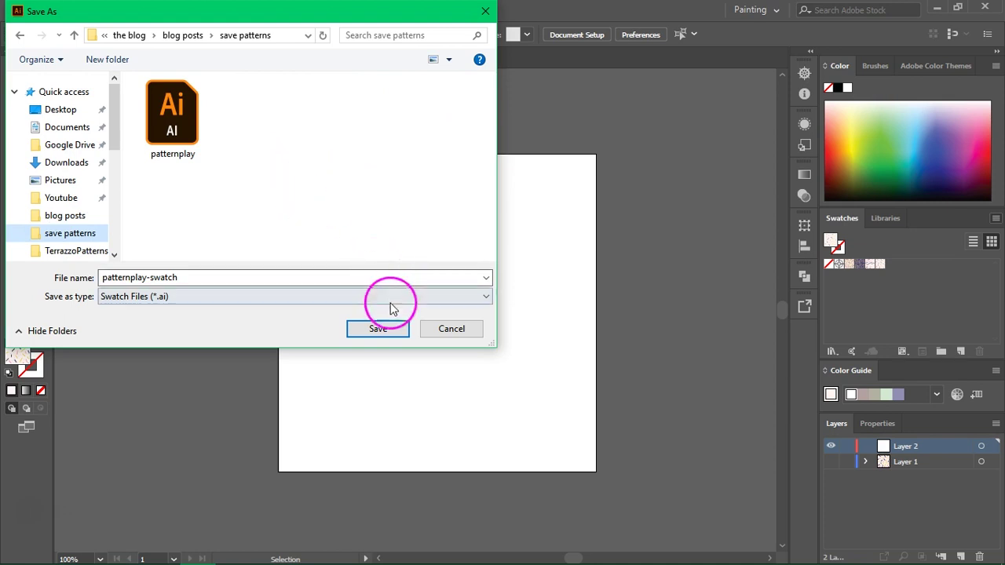
click(376, 332)
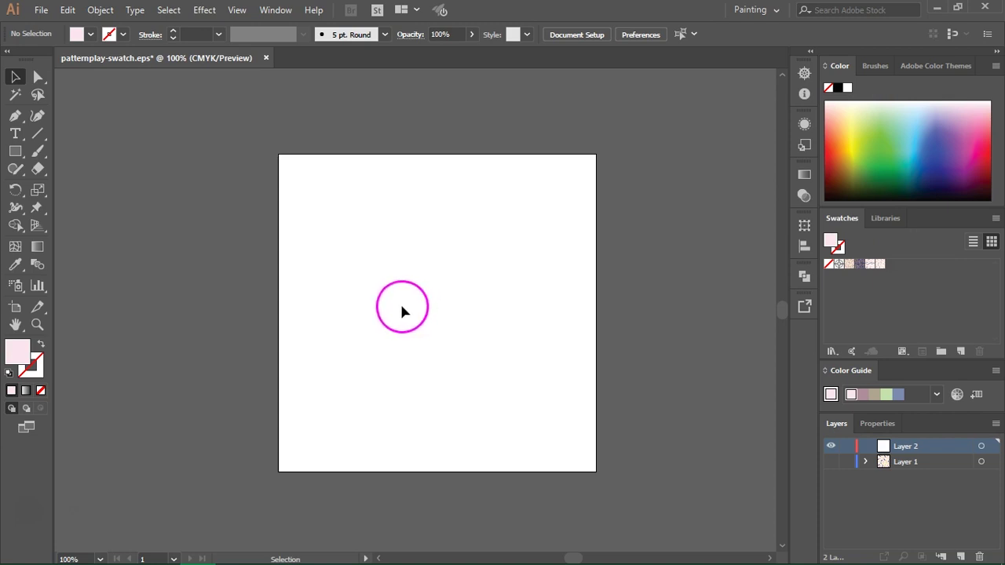
Step: Draw a square and Alt-drag copies into a 2×2 grid of four squares
click(16, 151)
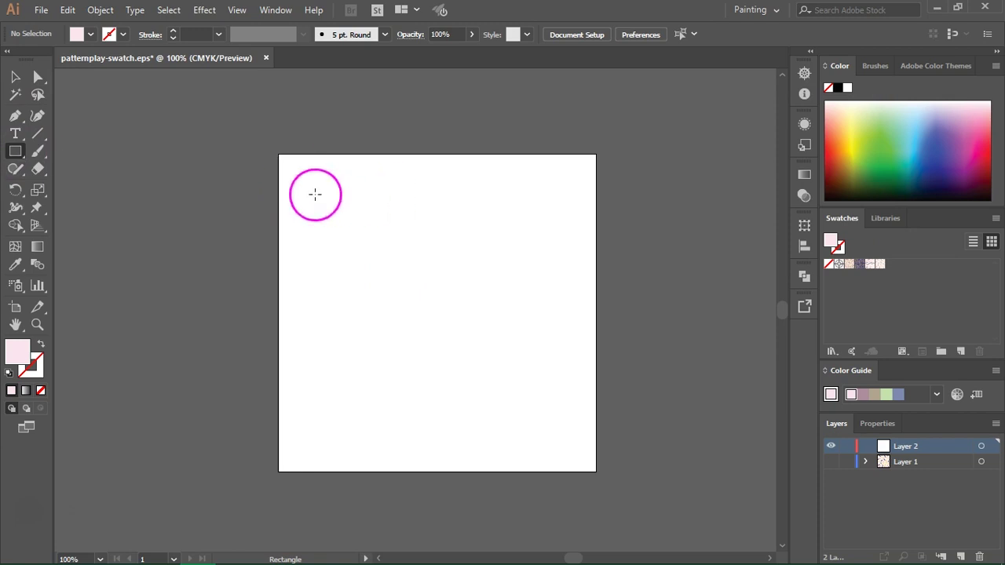
drag(302, 173, 417, 293)
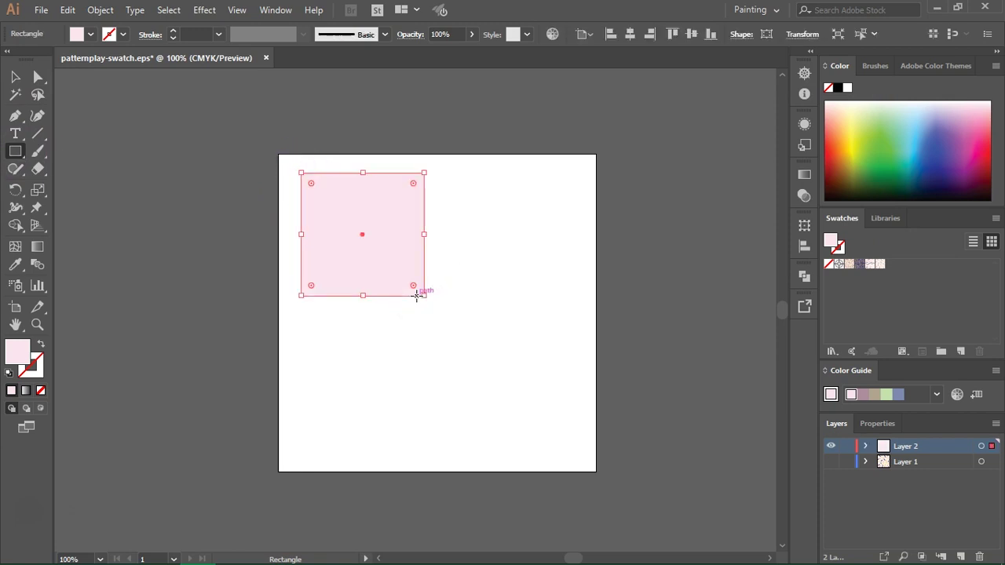
key(v)
drag(390, 261, 537, 262)
key(ctrl+a)
drag(536, 261, 536, 404)
click(624, 298)
Step: Fill the squares with confetti, star, zigzag and dots-and-lines patterns, then align them
click(343, 241)
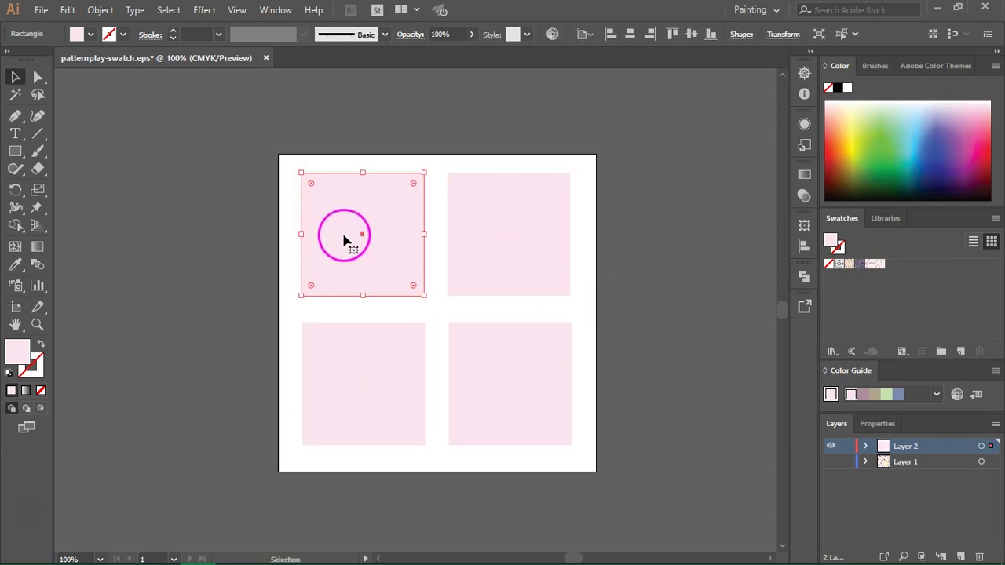
click(852, 265)
click(563, 235)
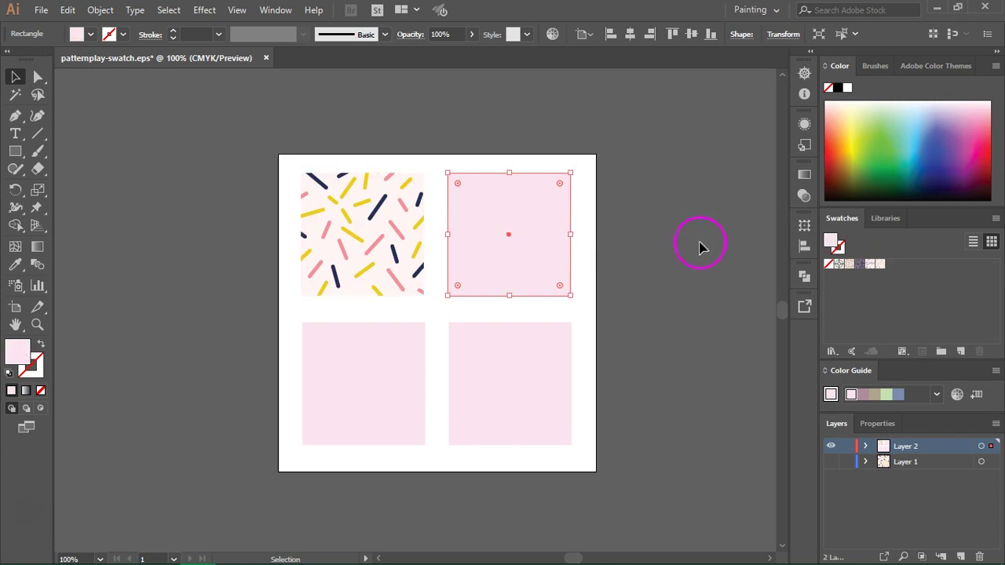
click(862, 266)
click(364, 383)
click(877, 265)
click(510, 383)
click(855, 271)
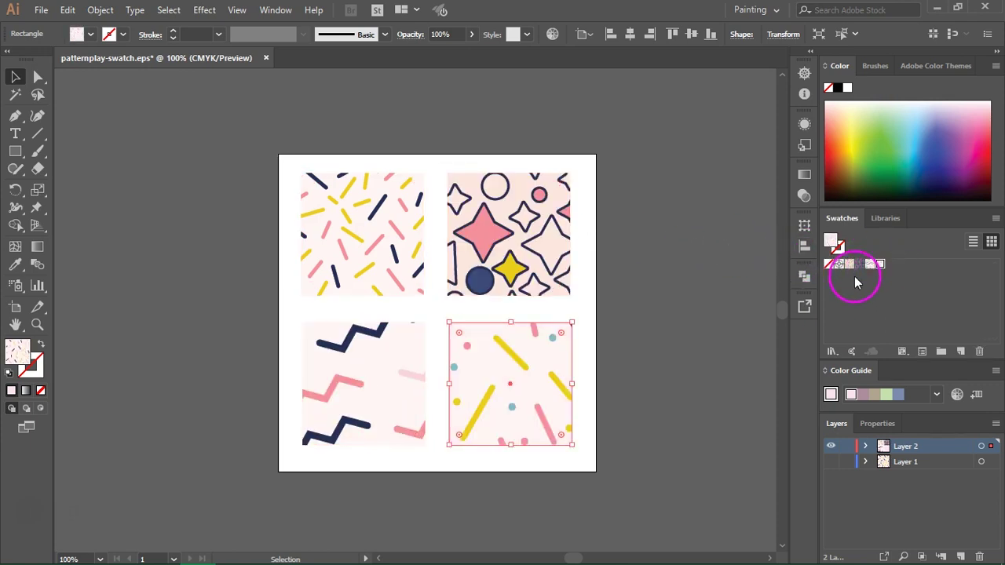
key(ctrl+a)
click(693, 33)
click(704, 183)
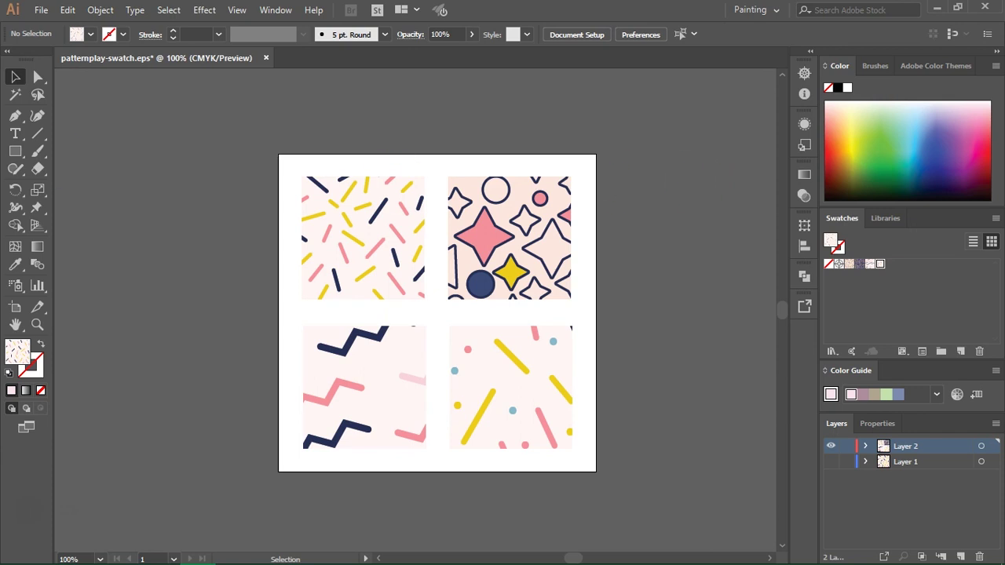
Step: Save the document as an Illustrator CC .ai file named patternplay-swatch2
click(41, 10)
click(84, 146)
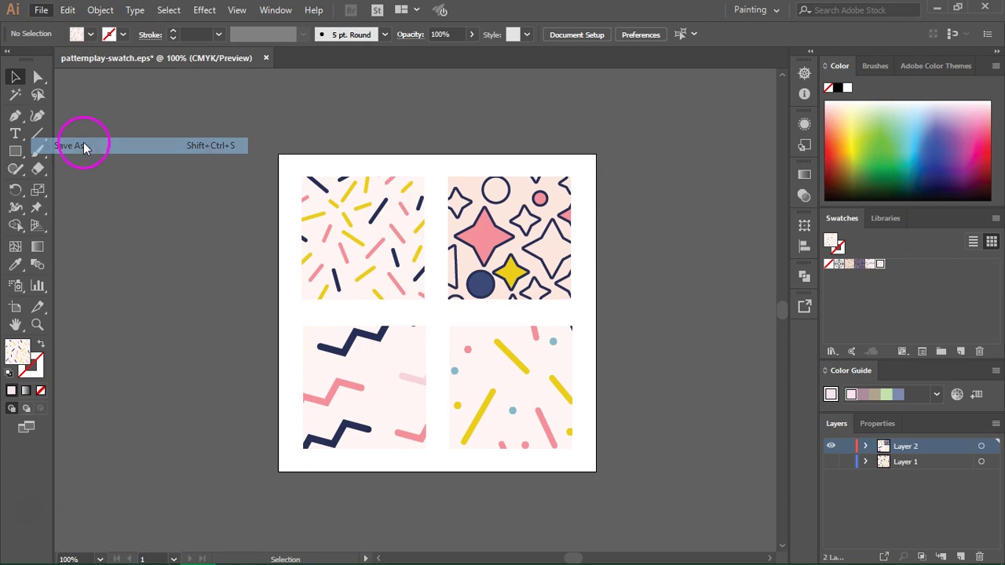
click(186, 296)
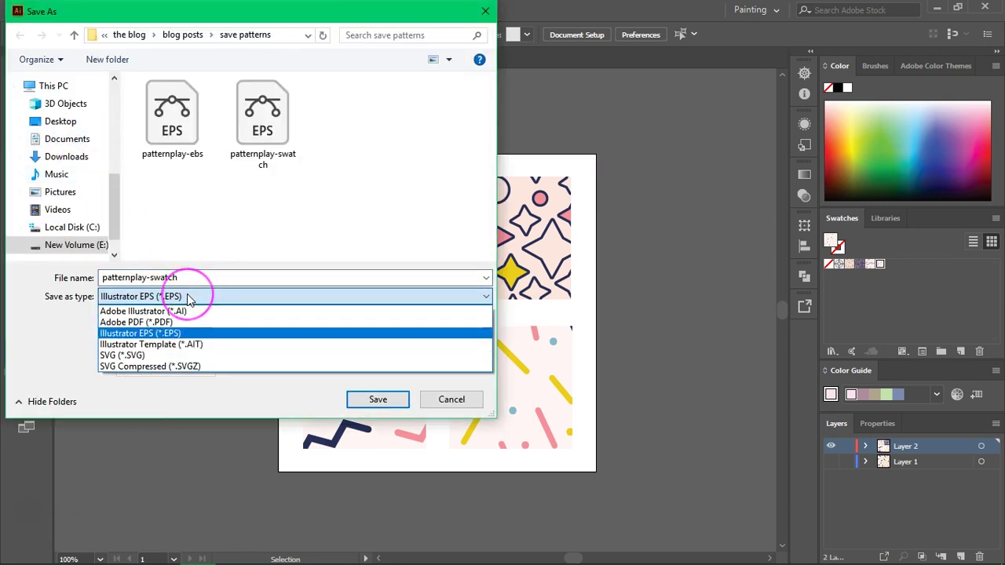
click(184, 311)
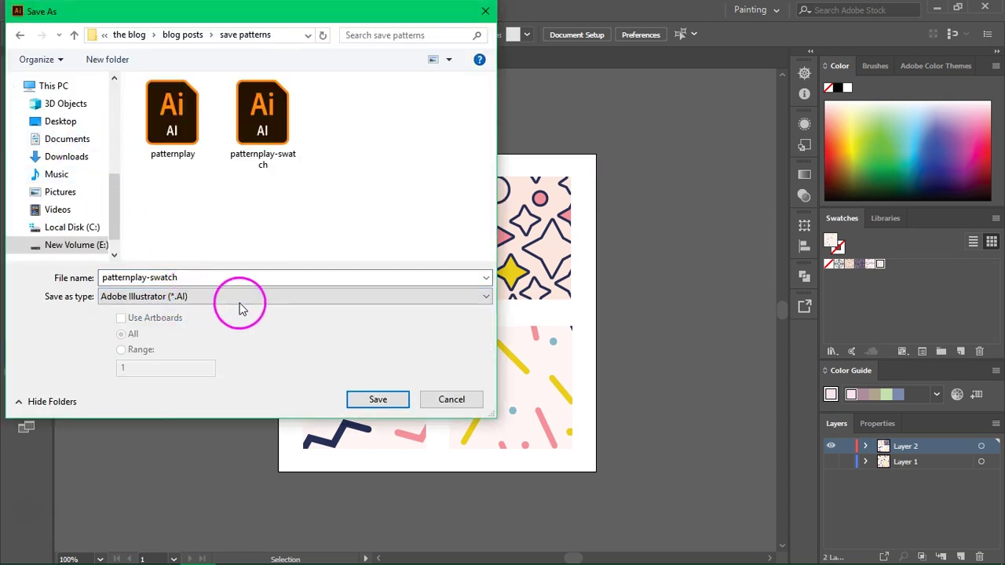
click(240, 279)
text(2)
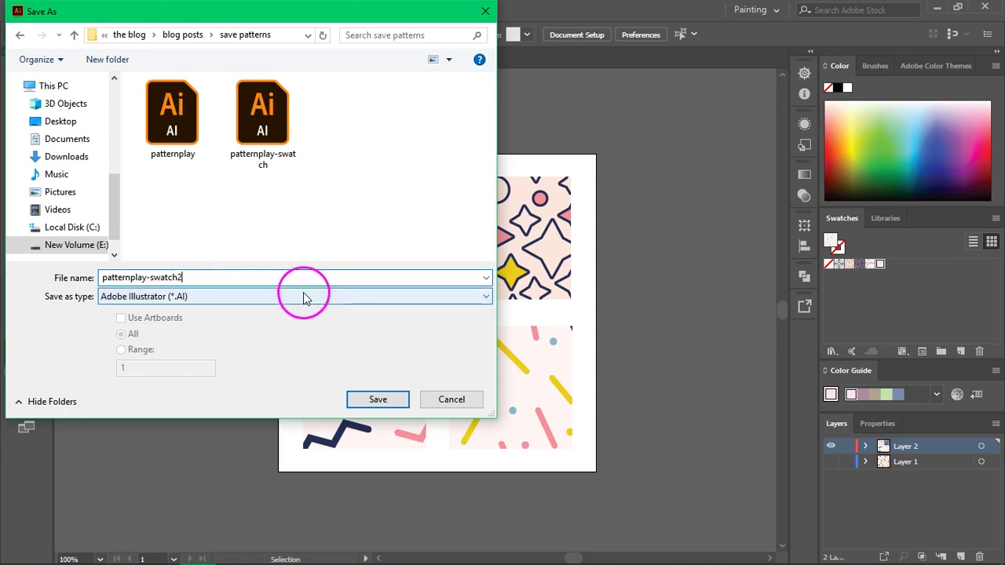
click(364, 396)
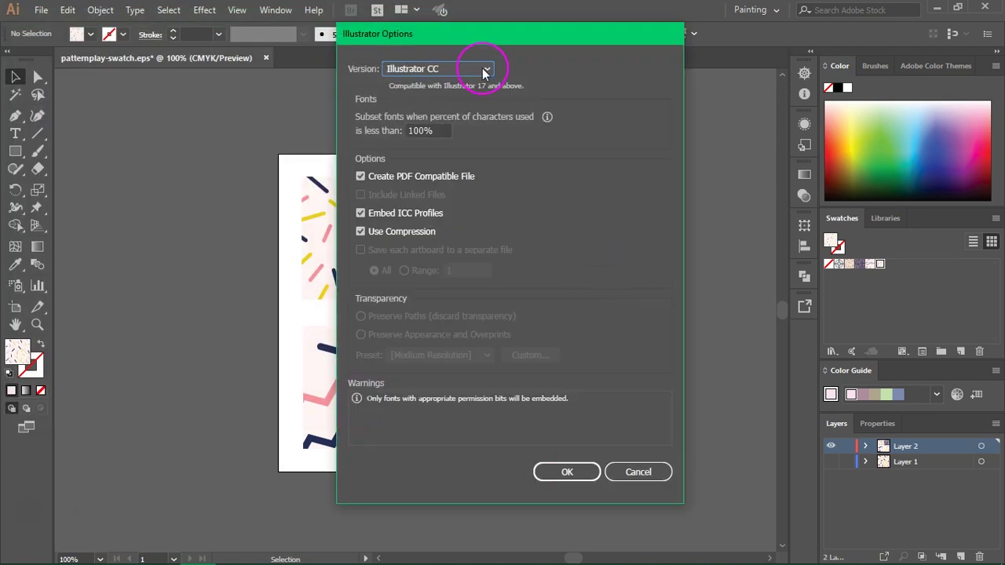
click(484, 73)
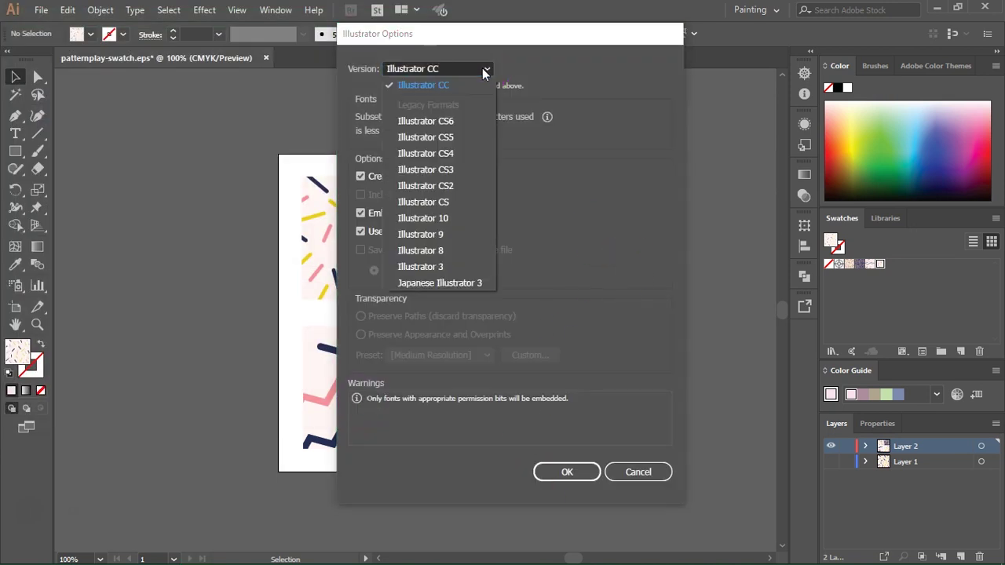
click(562, 139)
click(567, 471)
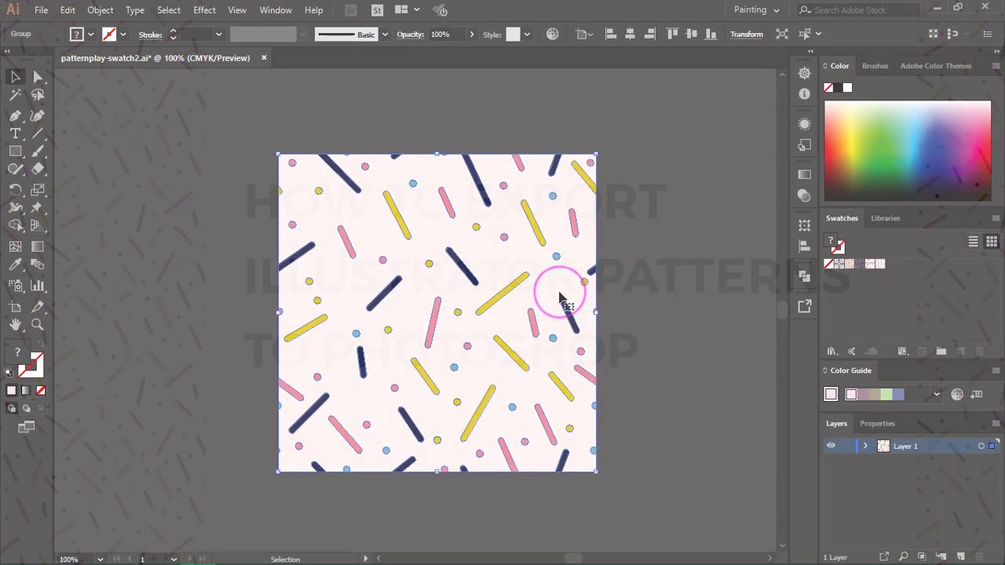
Step: Toggle the Direct Selection and Selection tools, then switch to Photoshop's Untitled-1 document
key(a)
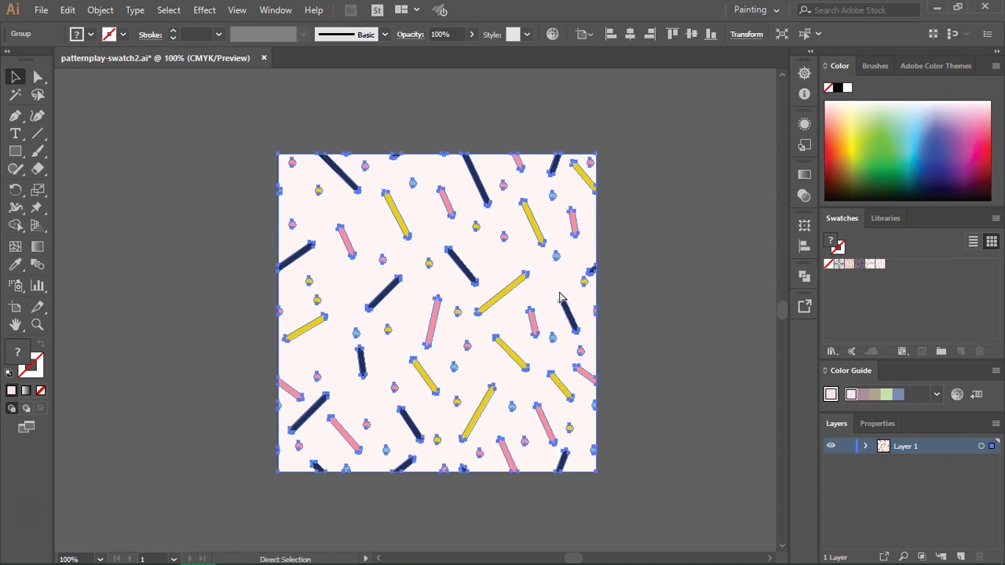
key(v)
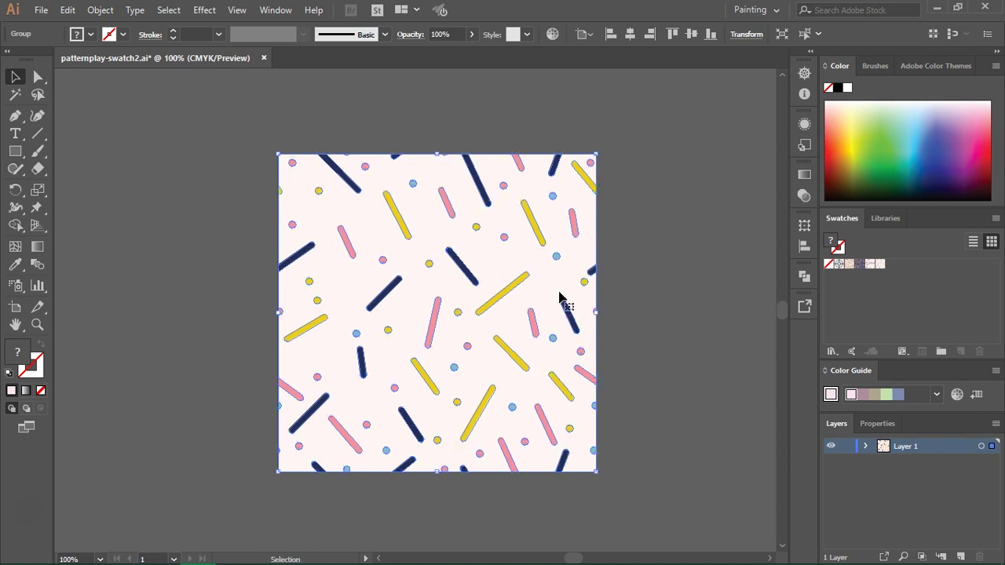
key(alt+Tab)
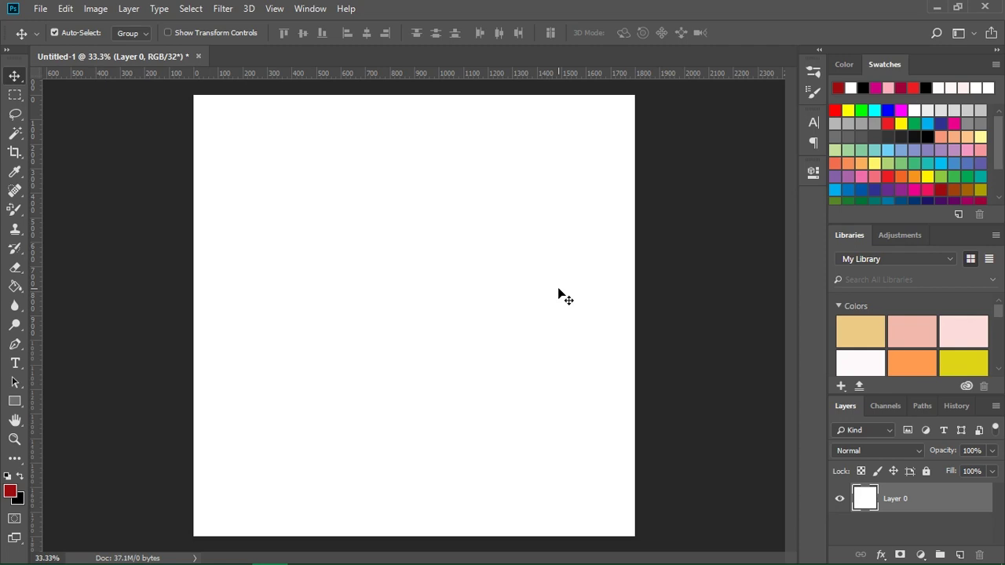
Step: Paste the confetti pattern into Untitled-1 as a Smart Object and commit the placement
key(ctrl+v)
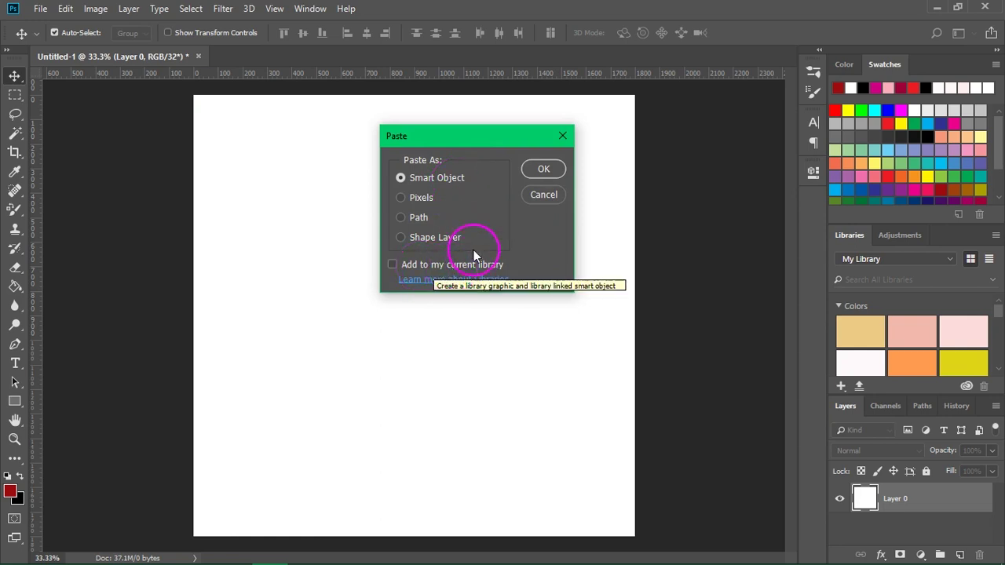
click(541, 167)
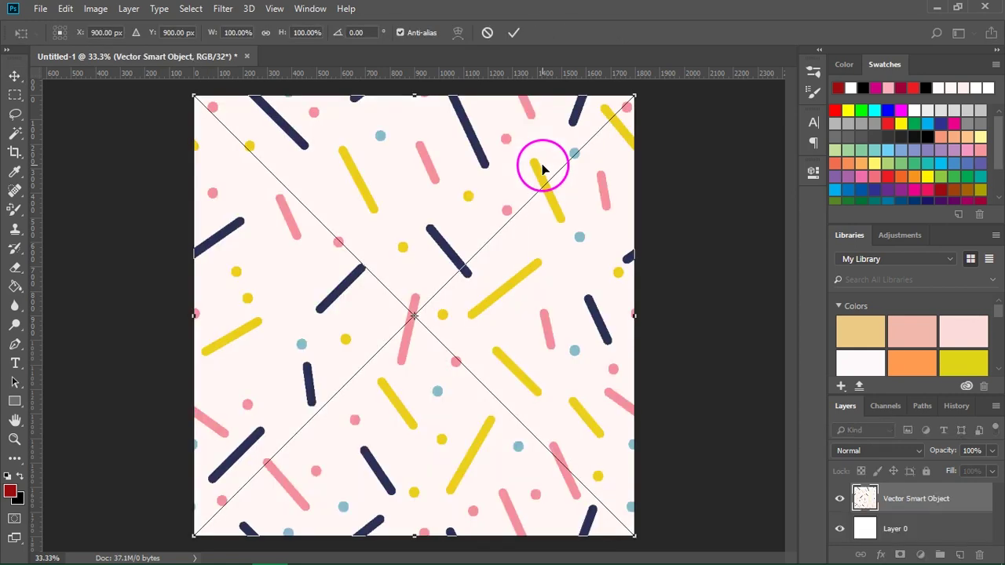
double_click(554, 176)
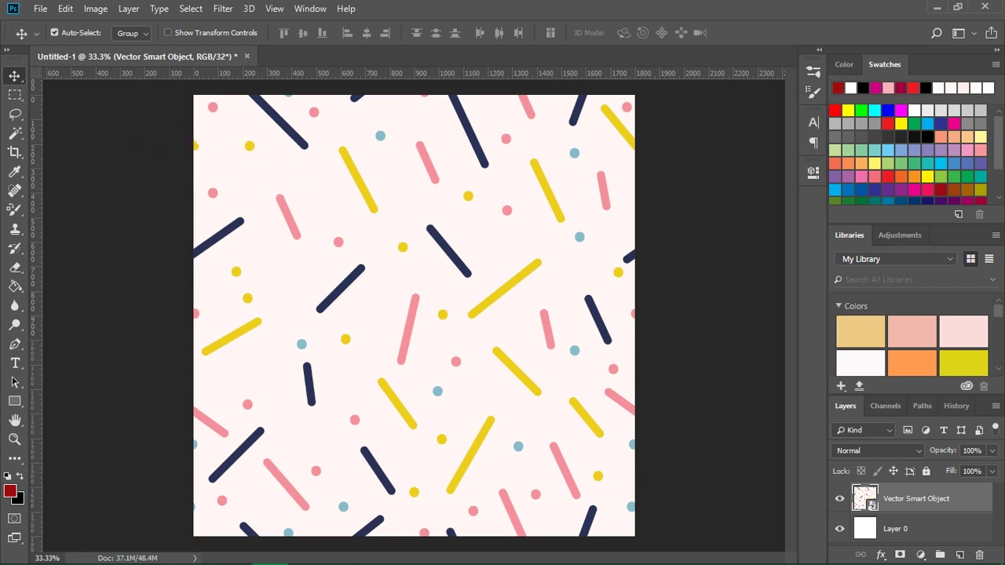
Step: Define the confetti artwork as a pattern with Edit > Define Pattern, keeping the name Pattern 2
click(75, 9)
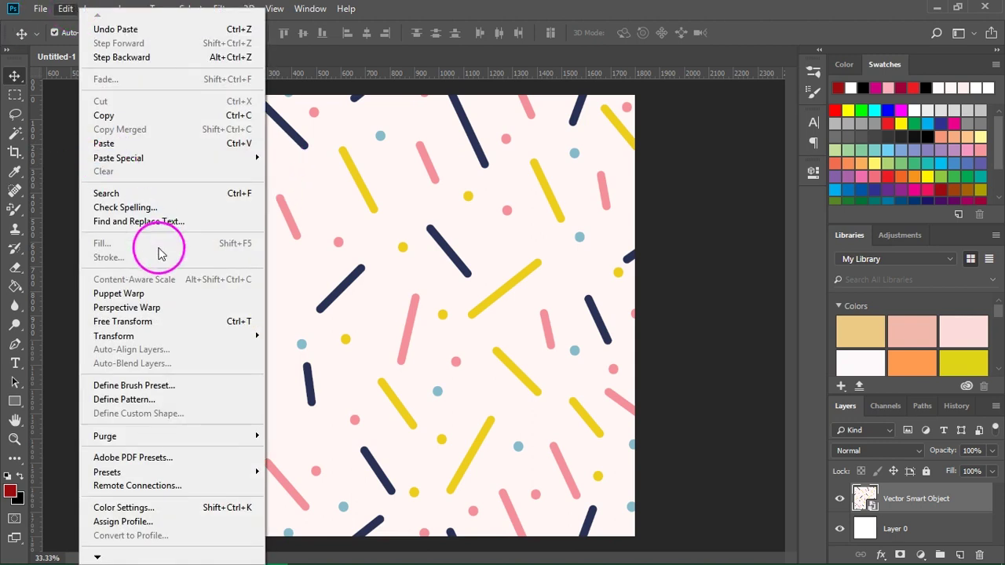
click(190, 408)
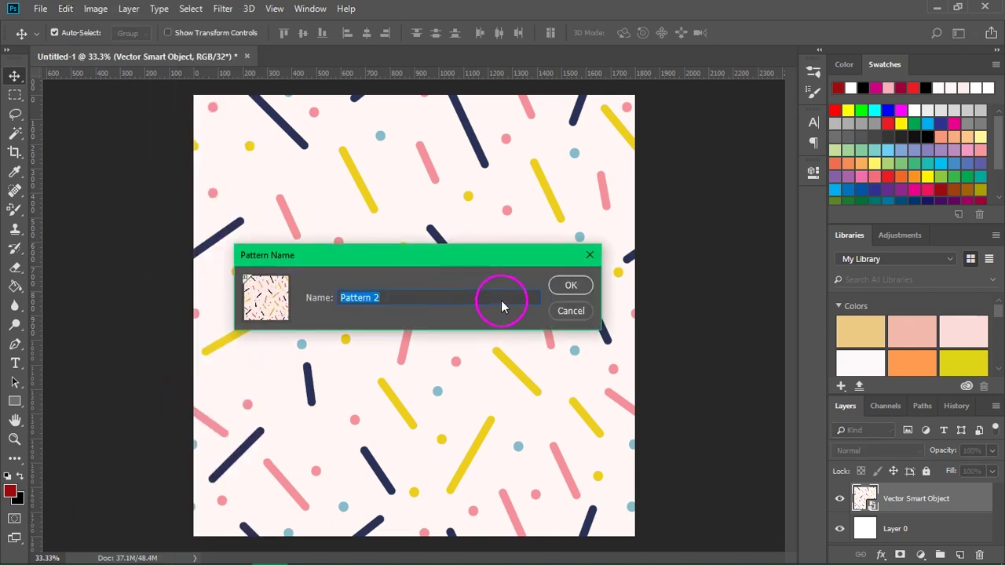
click(570, 287)
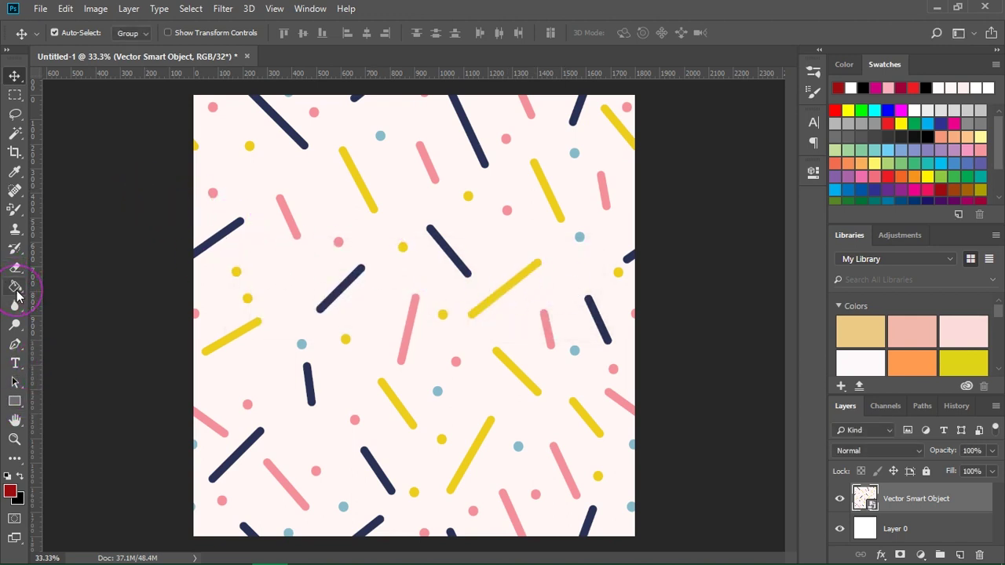
Step: Set the Paint Bucket tool's fill source to Pattern
click(15, 289)
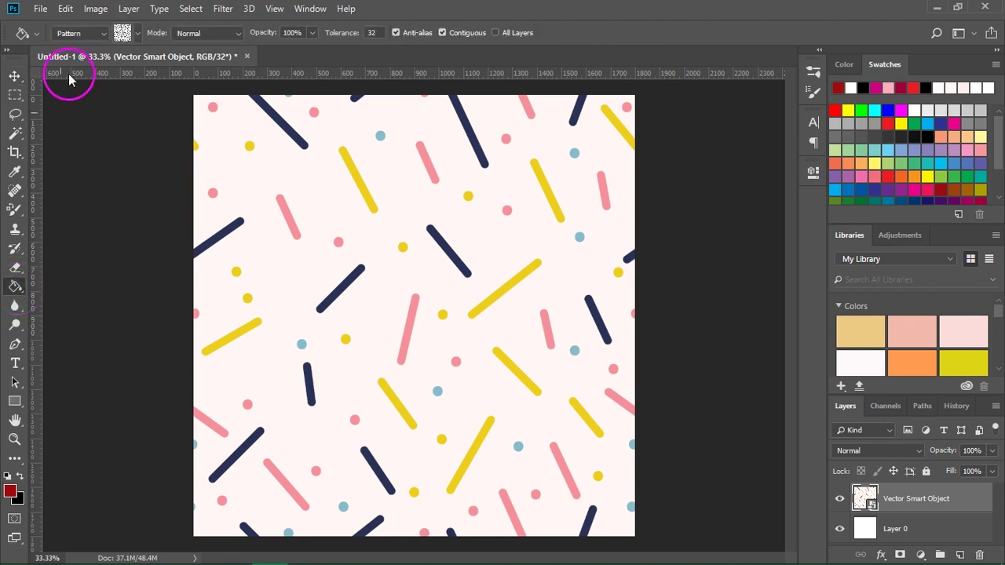
click(104, 34)
click(103, 33)
Step: Delete the first pattern preset and bring up Save Patterns from the picker menu
click(138, 34)
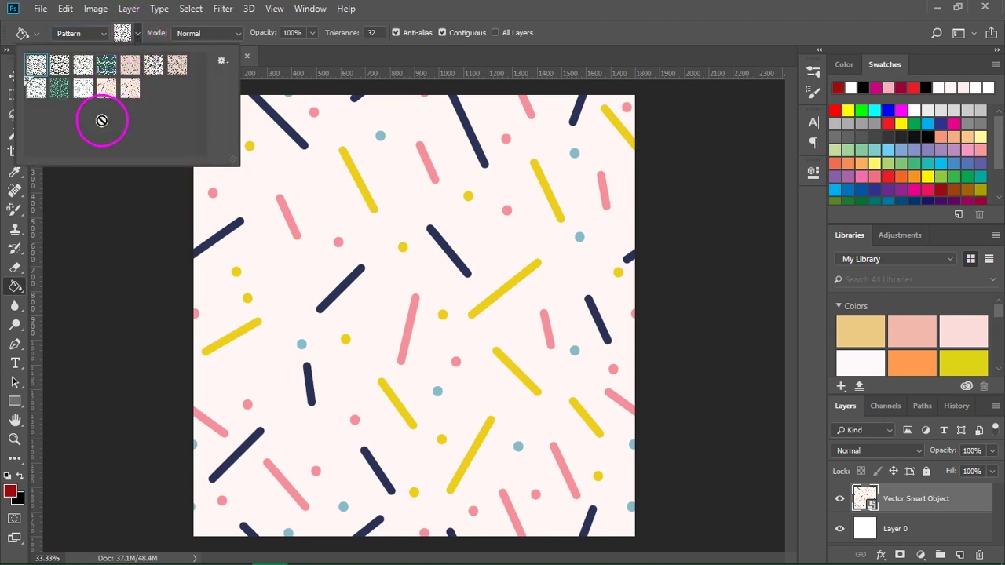
click(35, 65)
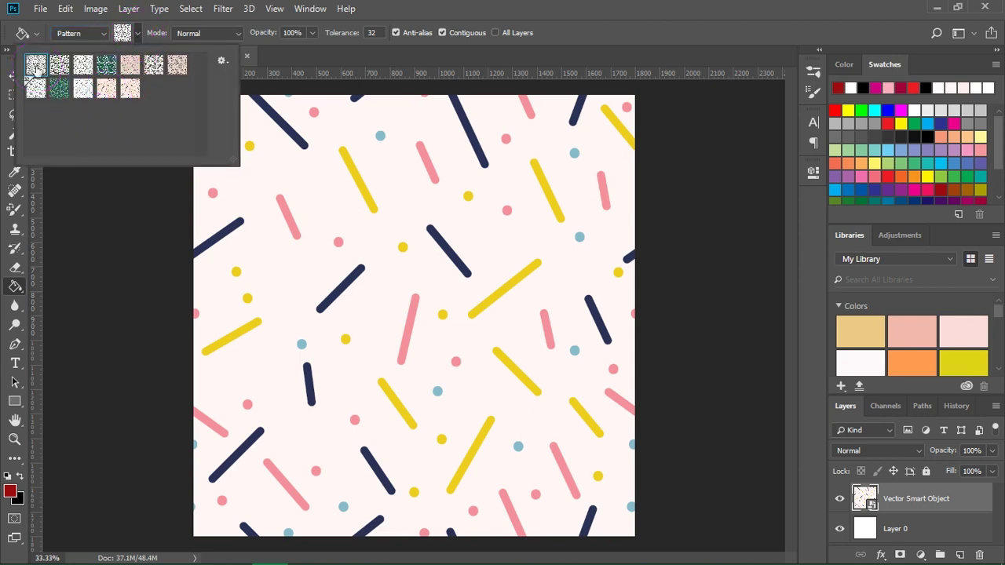
right_click(37, 70)
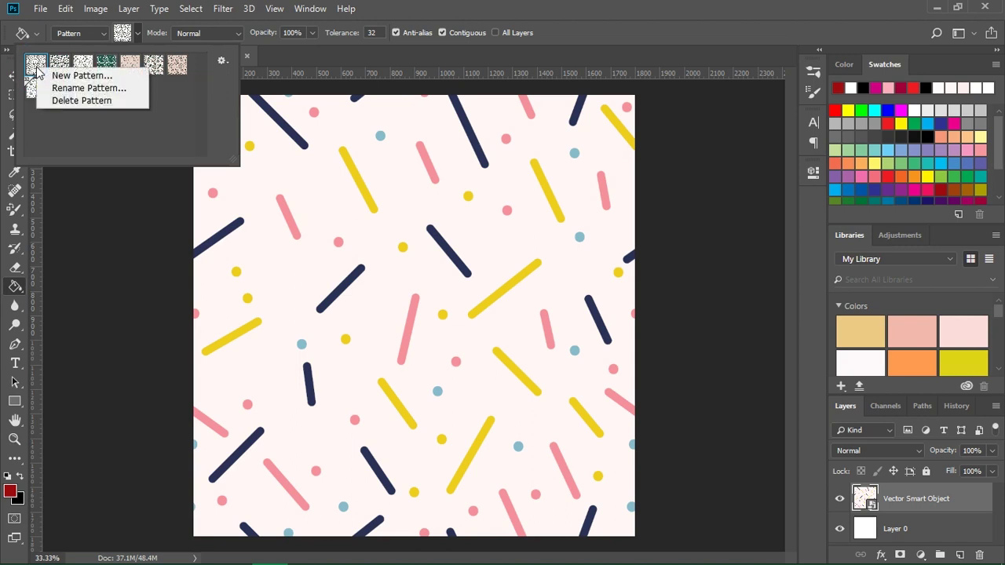
click(59, 102)
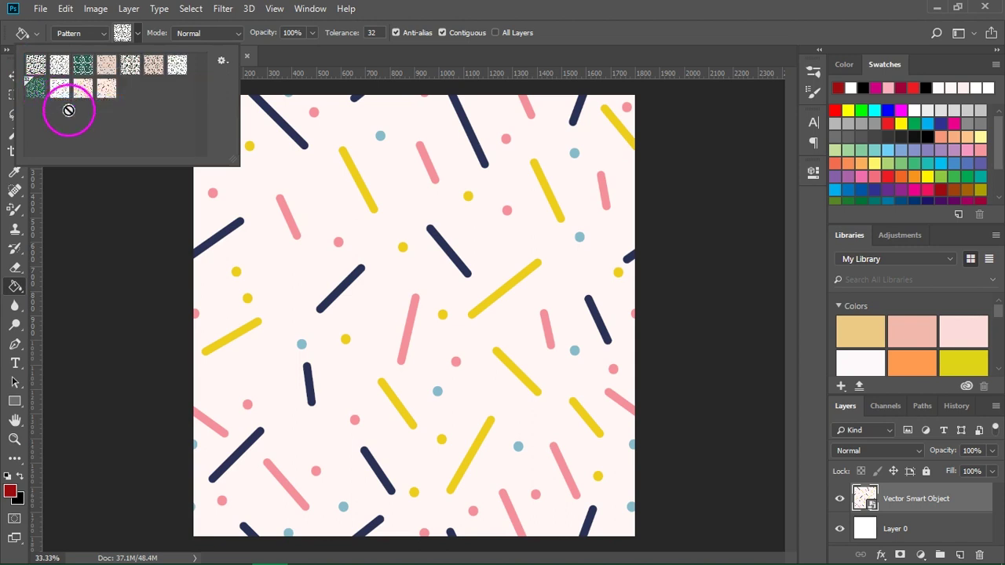
click(221, 66)
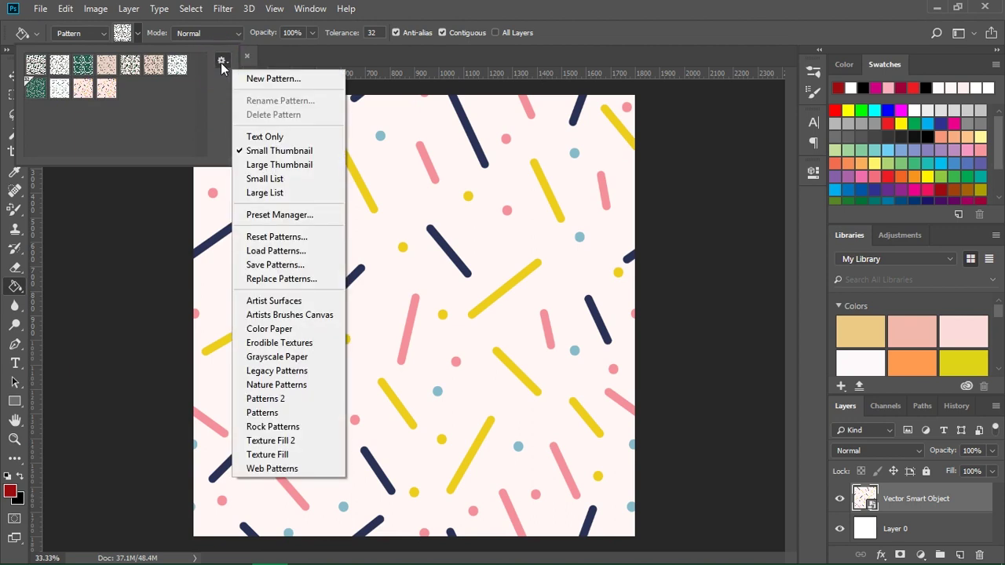
click(286, 265)
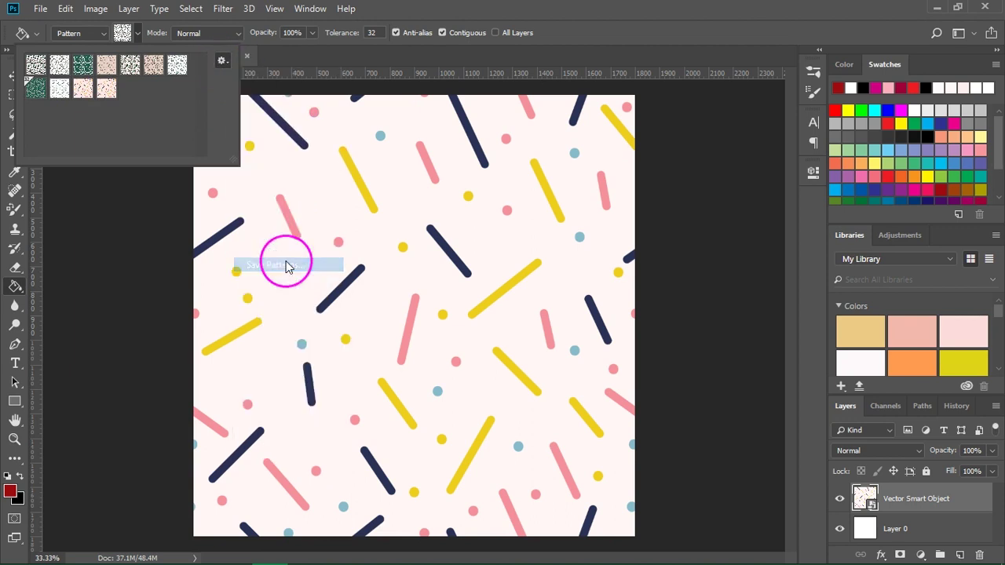
Step: Save the presets as 'patternplay-swatch' (Patterns *.PAT, no .ai extension) in the save patterns folder
click(319, 206)
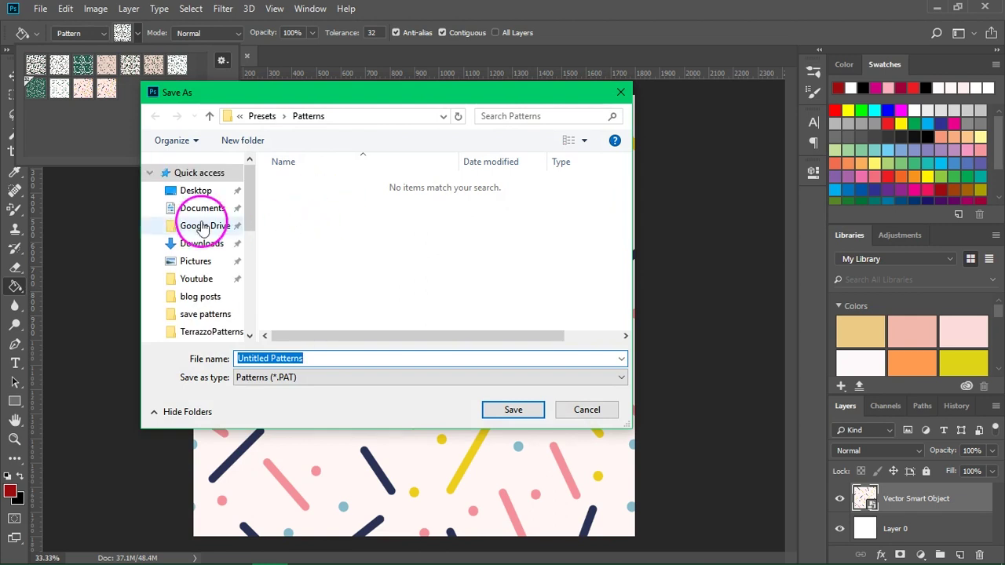
click(210, 317)
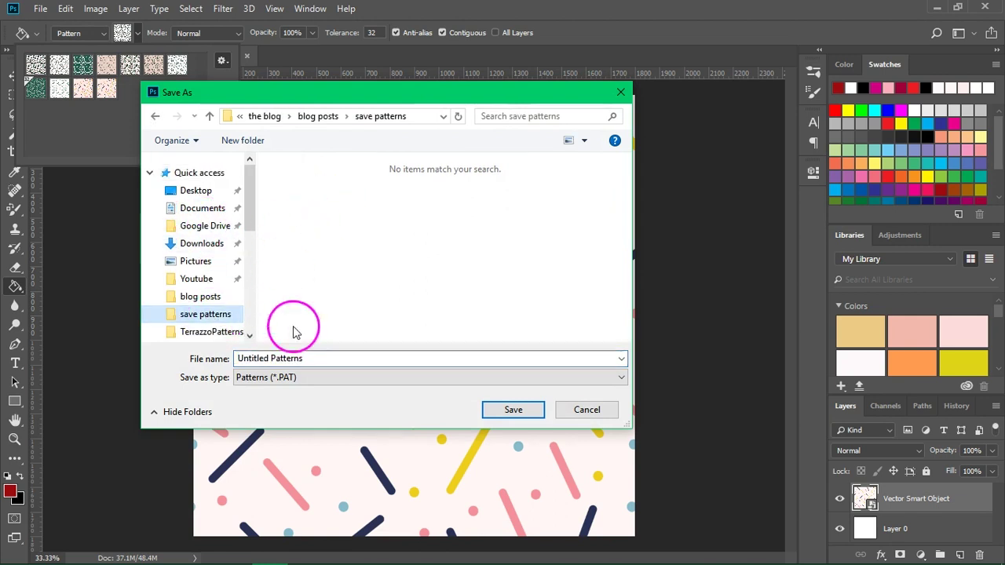
click(324, 357)
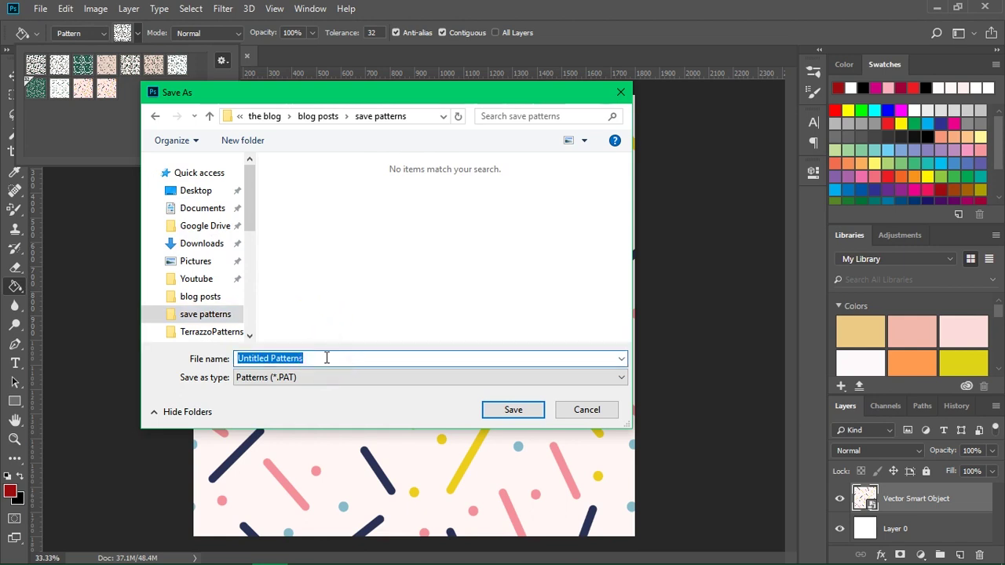
text(pa)
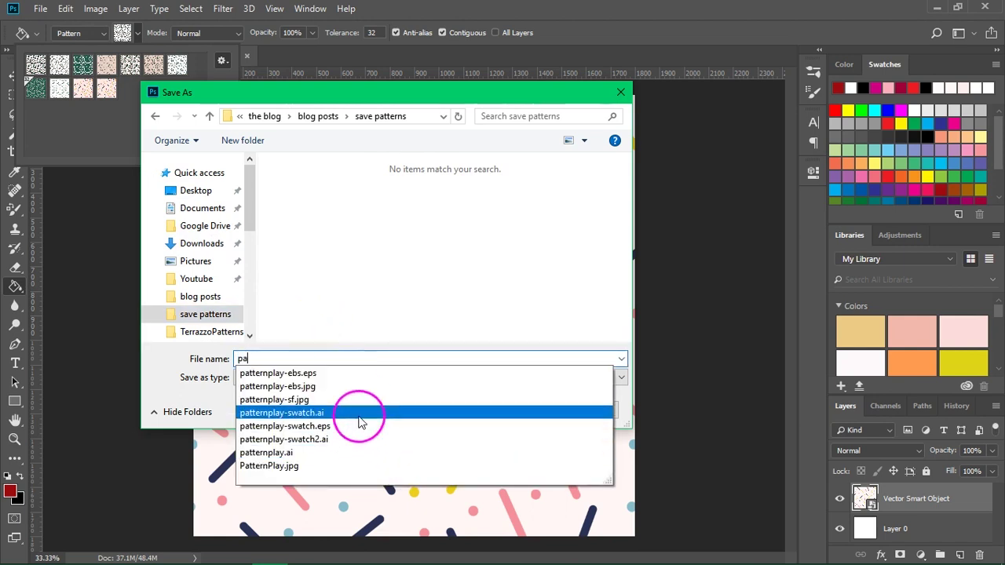
click(359, 414)
key(BackSpace)
key(BackSpace)
key(BackSpace)
click(527, 424)
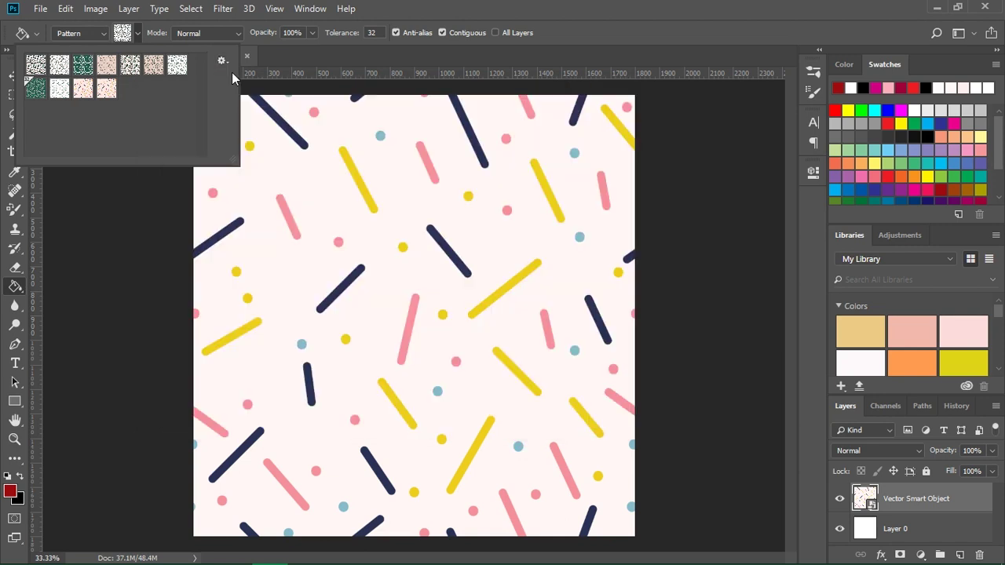
click(225, 80)
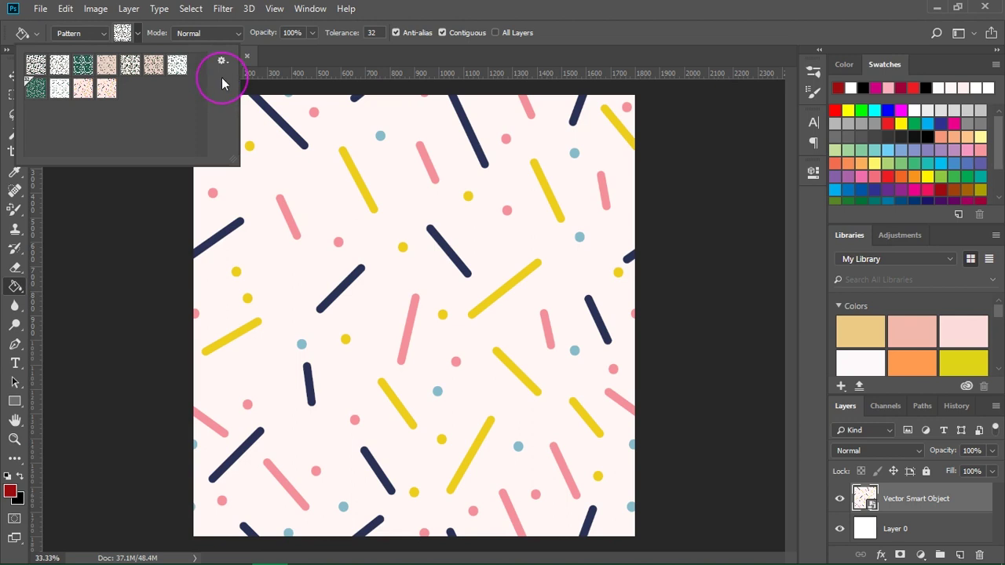